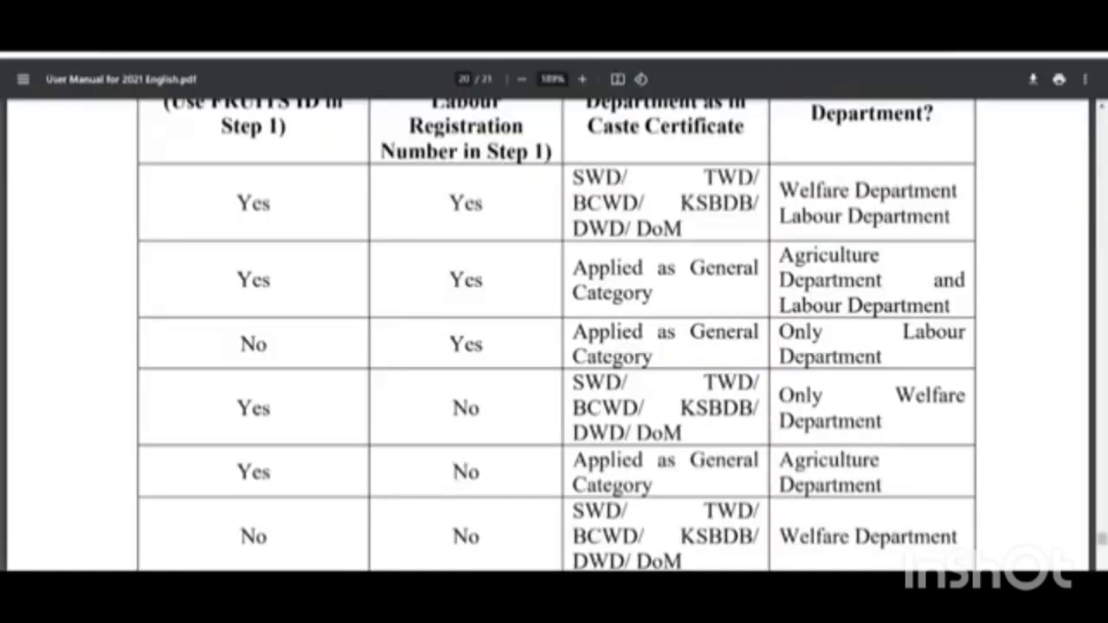
Step: Review the auto-routing and Religion/Caste/Income tables on pages 20–21 of the manual
scroll(555, 347, "up", 3)
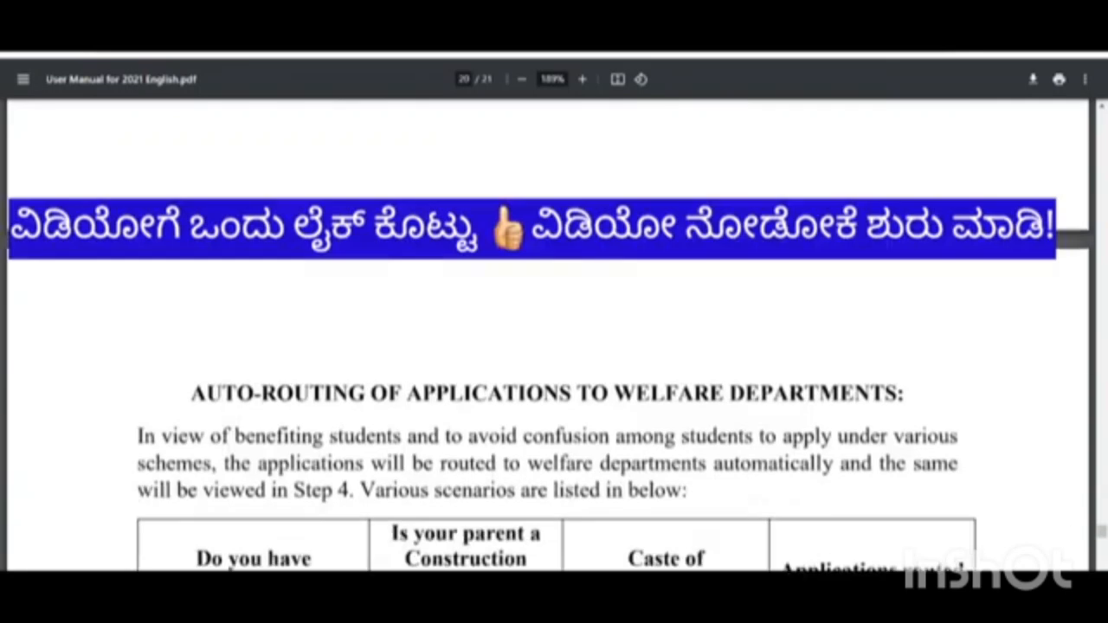
scroll(554, 346, "down", 3)
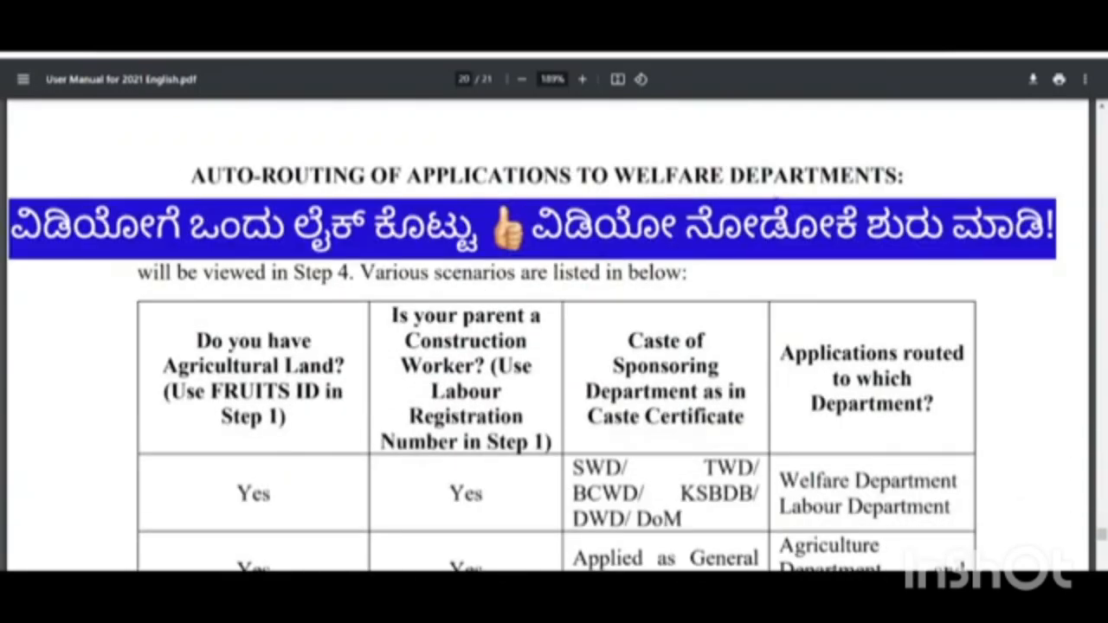
scroll(776, 201, "down", 3)
scroll(776, 200, "down", 3)
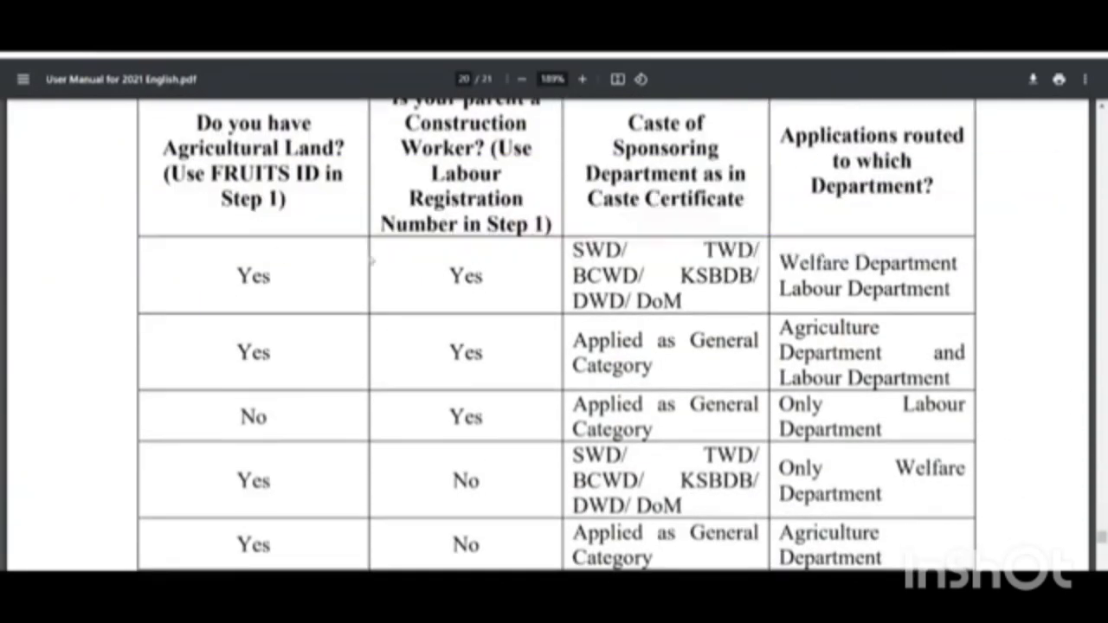
scroll(411, 336, "down", 2)
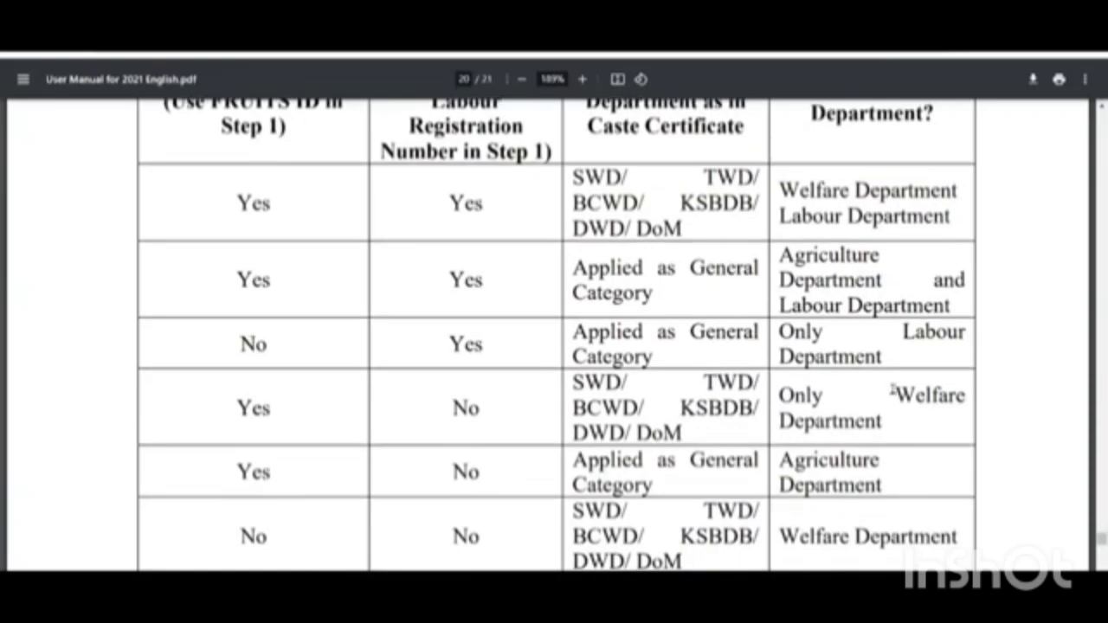
scroll(221, 476, "down", 10)
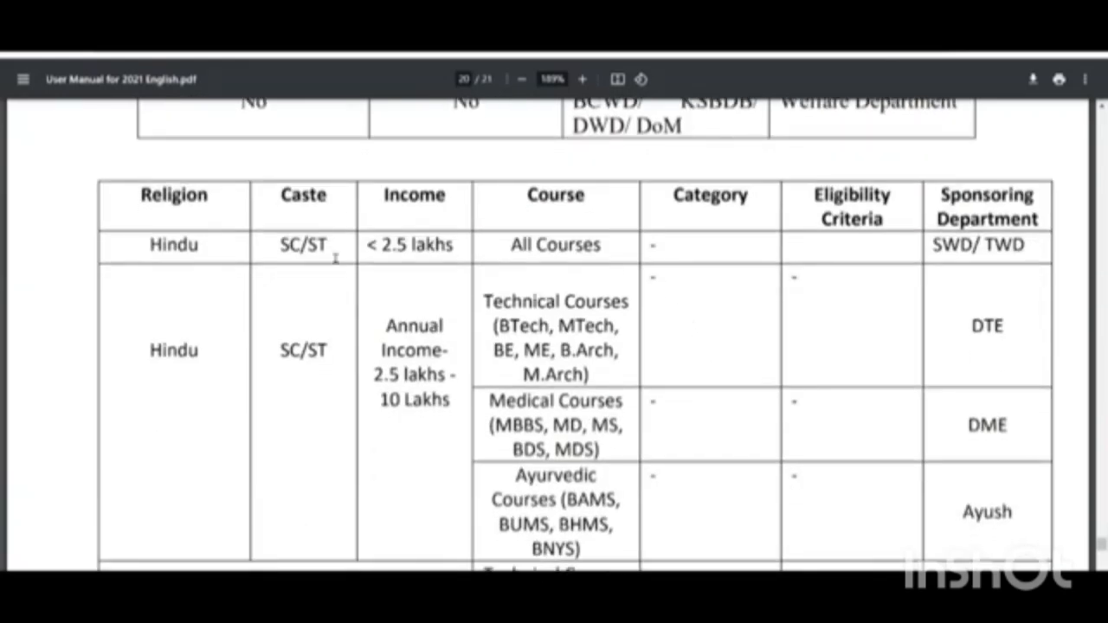
scroll(335, 258, "down", 1)
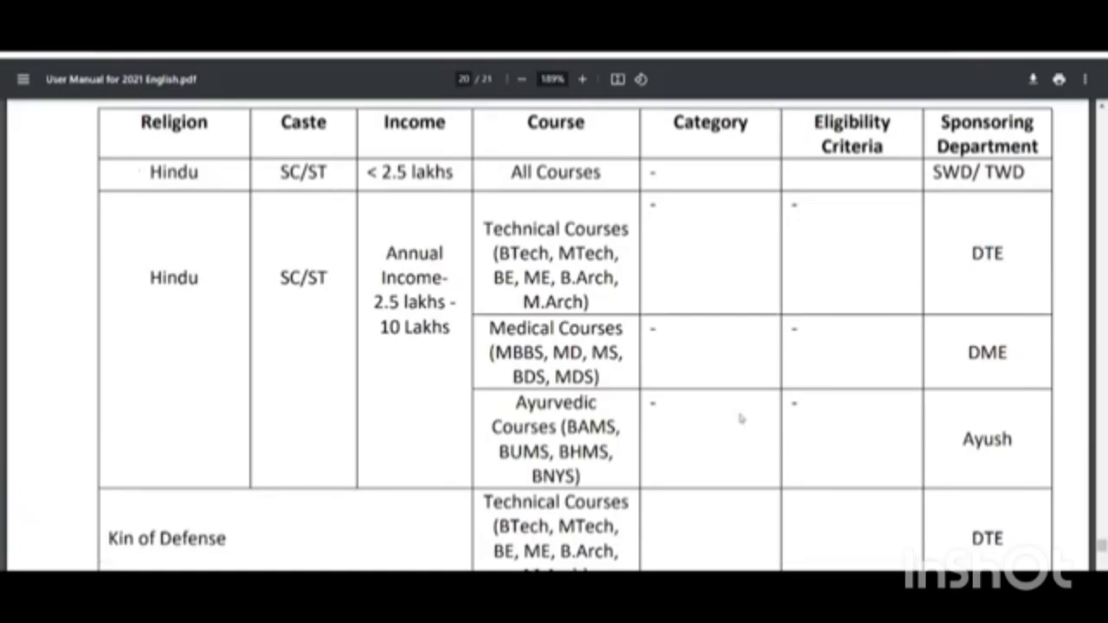
scroll(620, 320, "down", 14)
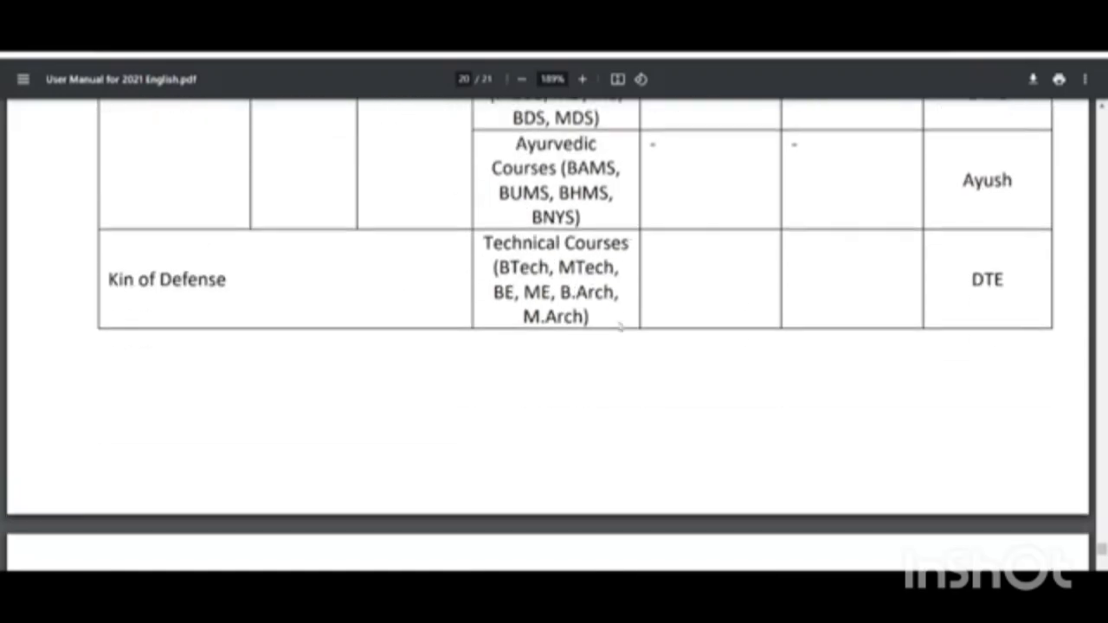
scroll(618, 318, "down", 5)
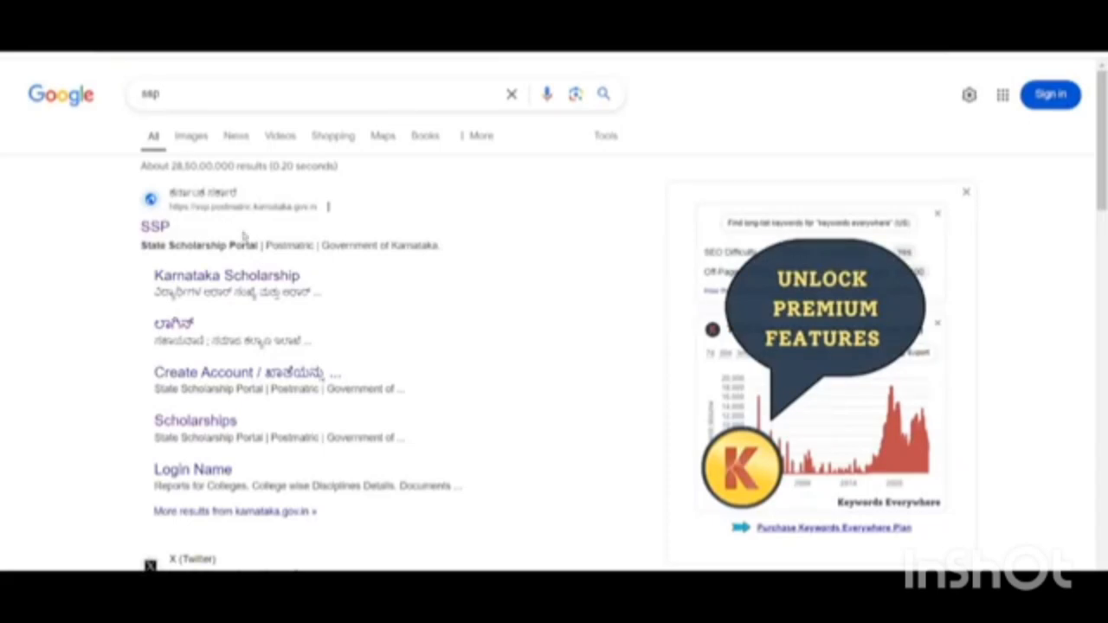
Step: Open the State Scholarship Portal result and follow the post-matric box to the Student Login fields
left_click(149, 237)
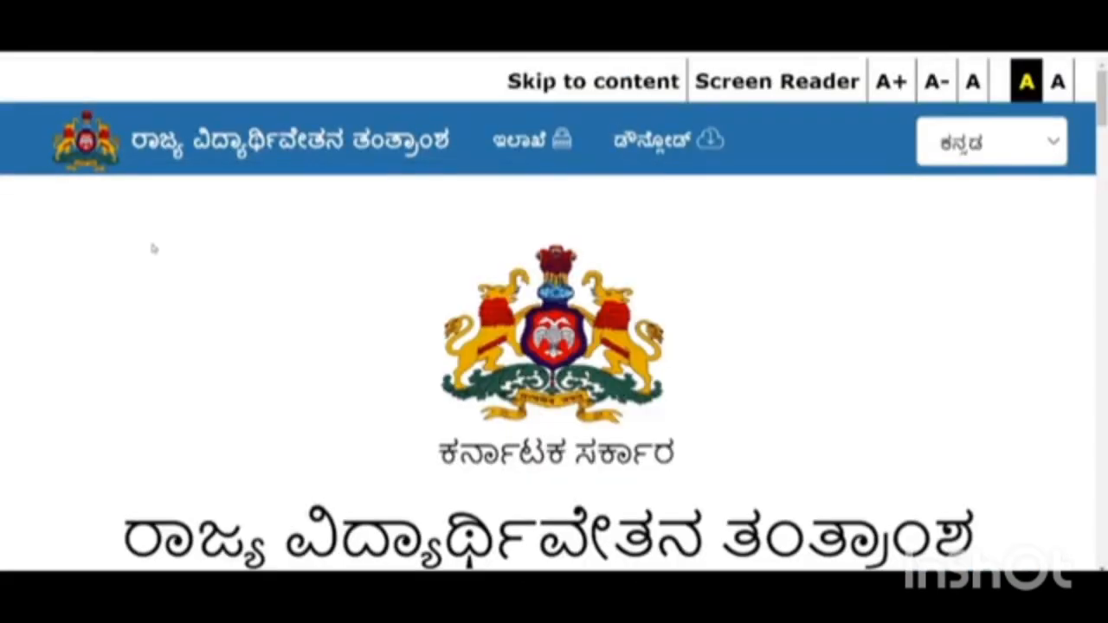
scroll(149, 236, "down", 5)
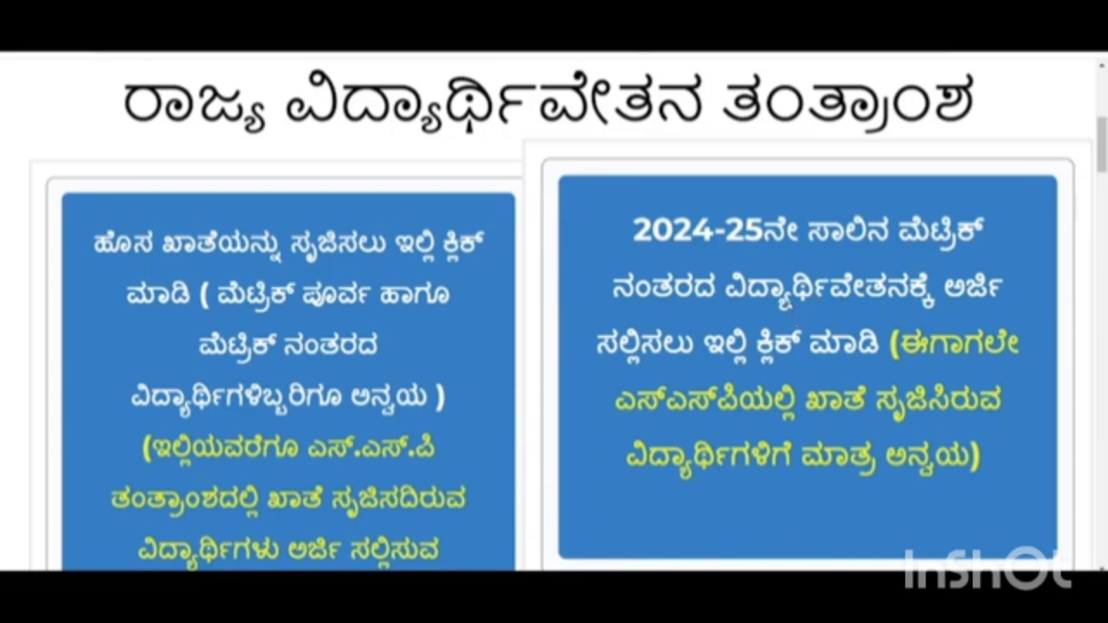
left_click(789, 302)
scroll(505, 257, "down", 2)
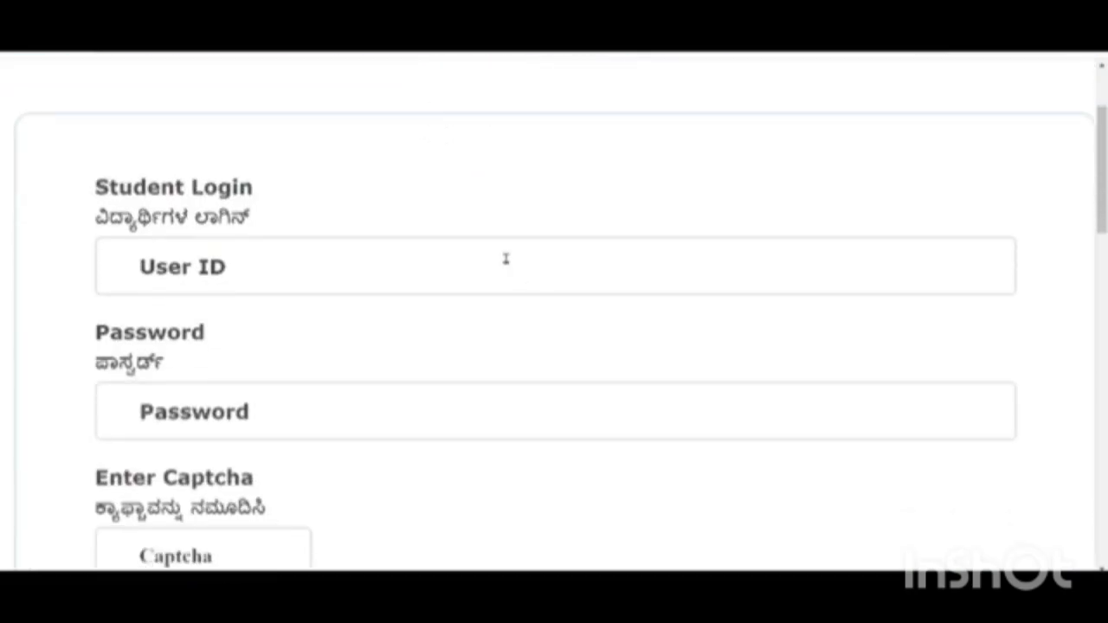
scroll(228, 415, "down", 3)
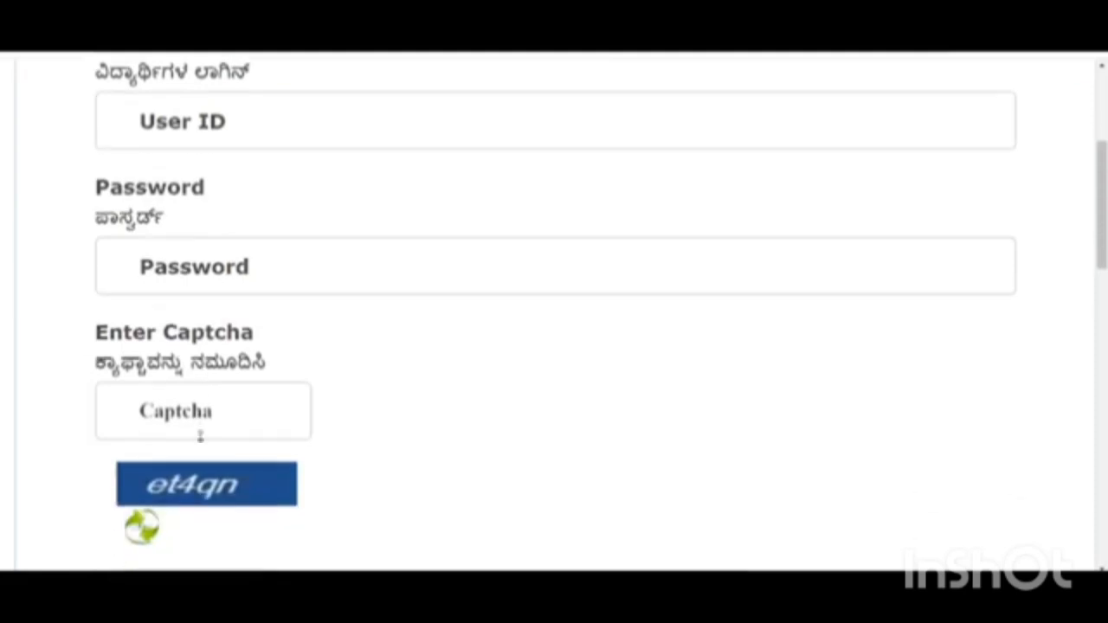
scroll(277, 194, "up", 2)
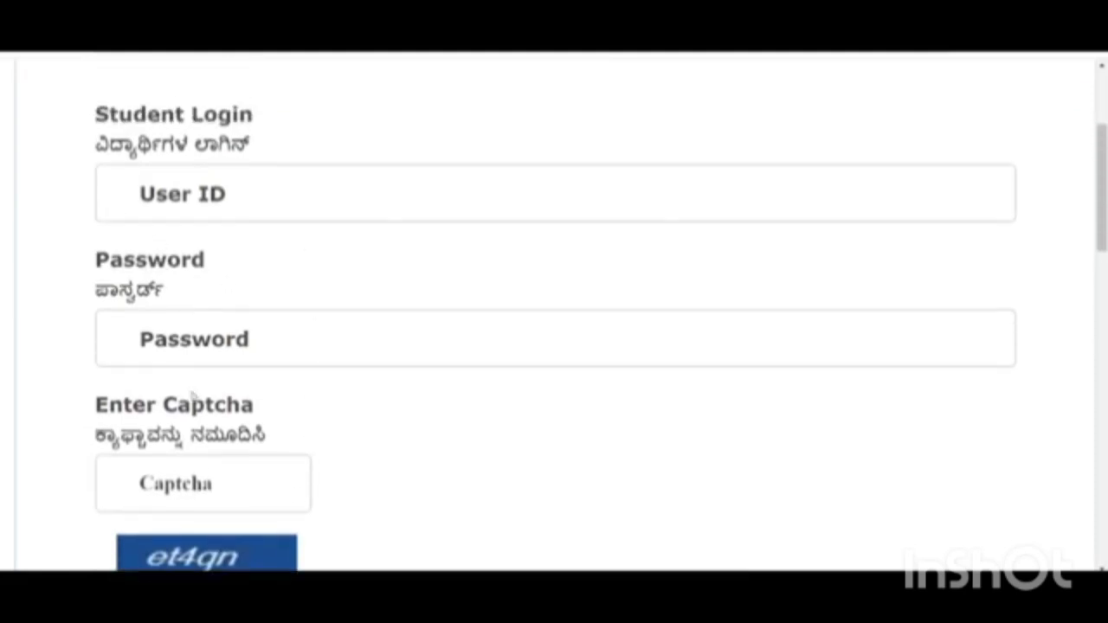
scroll(191, 391, "down", 3)
scroll(191, 390, "down", 1)
scroll(329, 419, "up", 2)
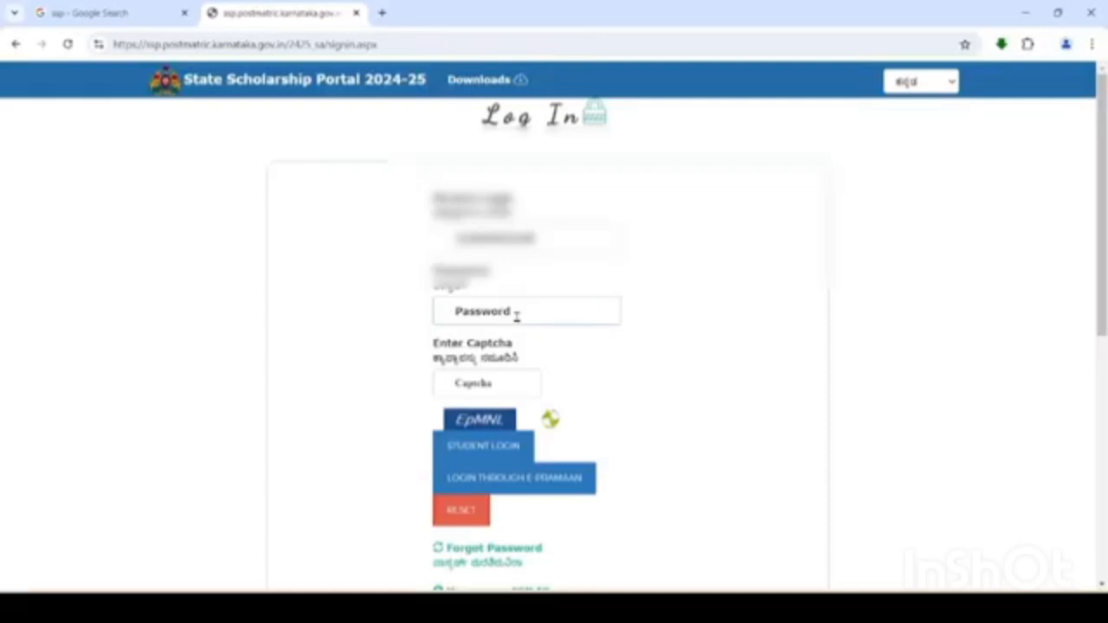
Step: Attempt a login with the user ID, old password and captcha
type("a")
type("aaaaaaaaaaa")
key("Tab")
type("EpMNL")
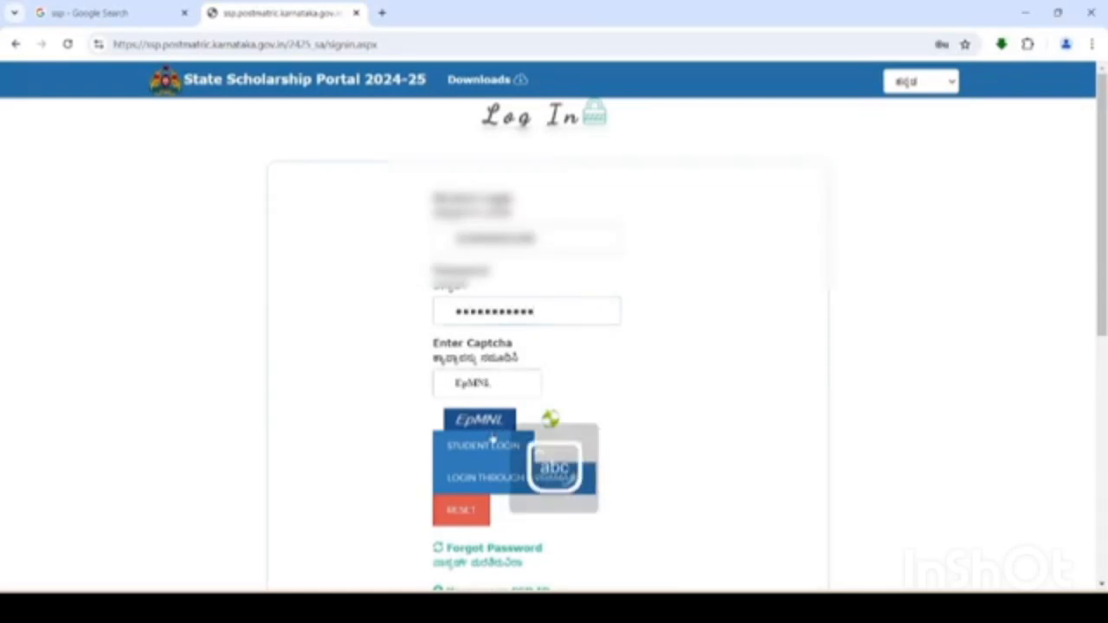
left_click(484, 445)
scroll(487, 445, "down", 3)
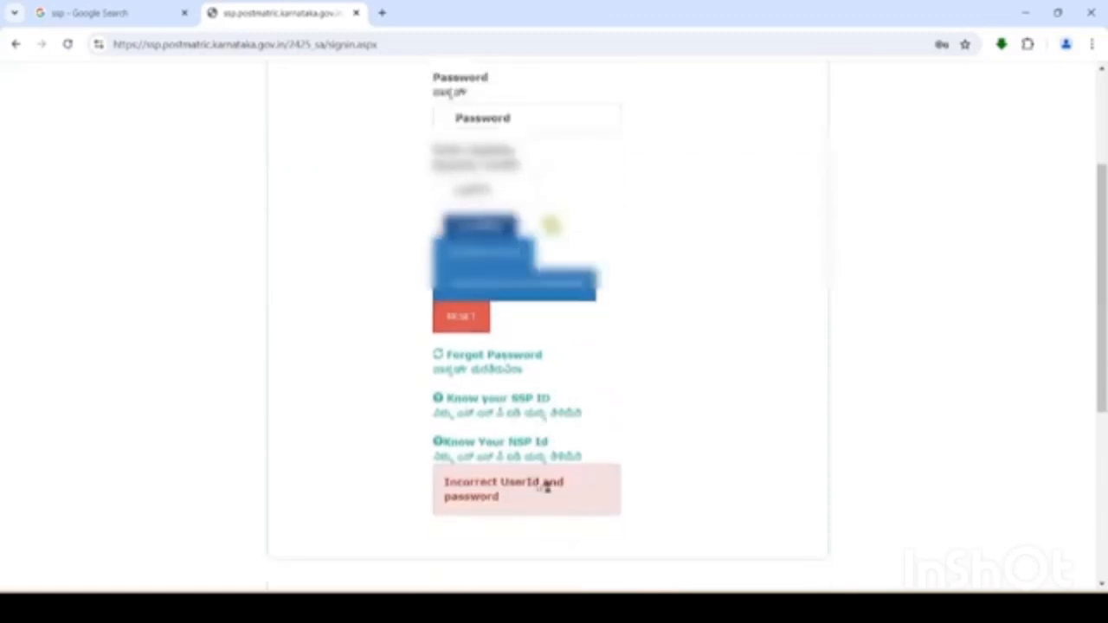
Step: Reset the forgotten password using the login ID and the OTP
left_click(494, 337)
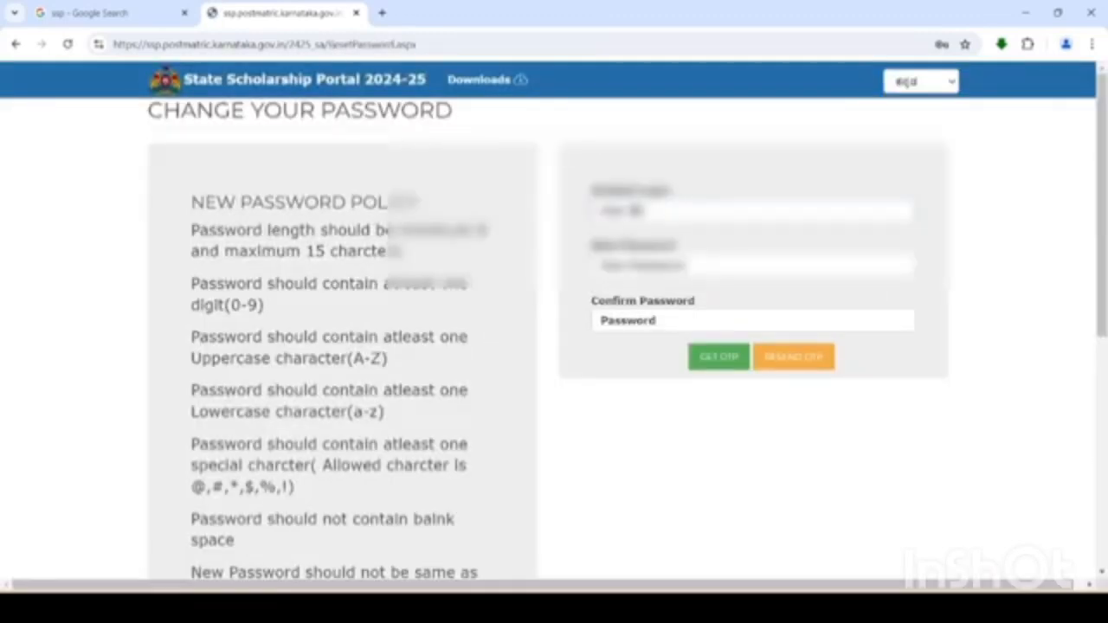
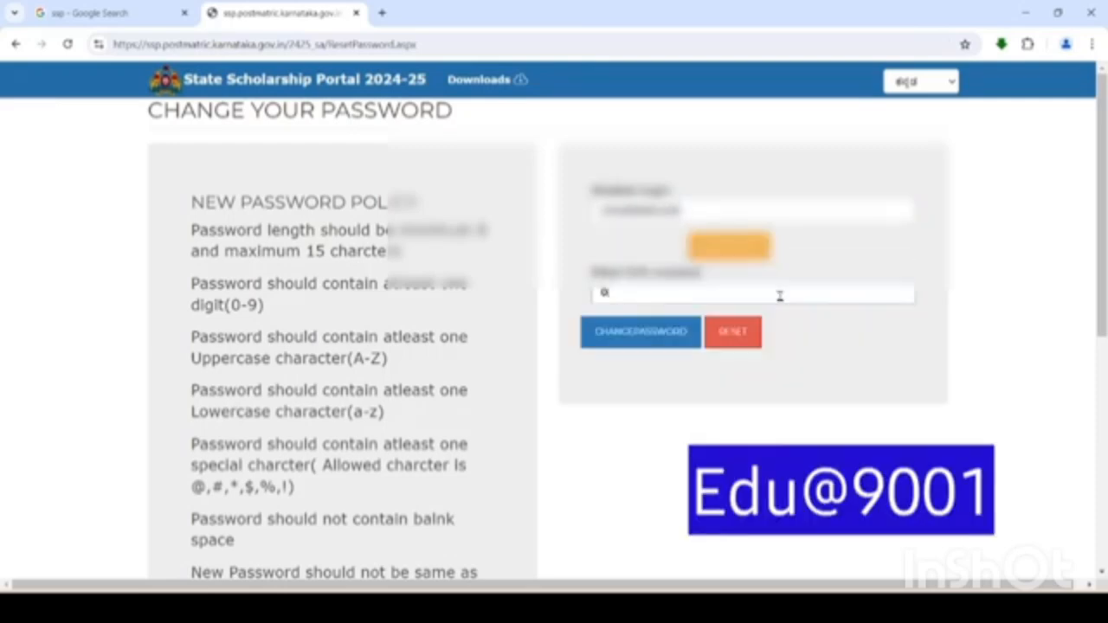
left_click(650, 338)
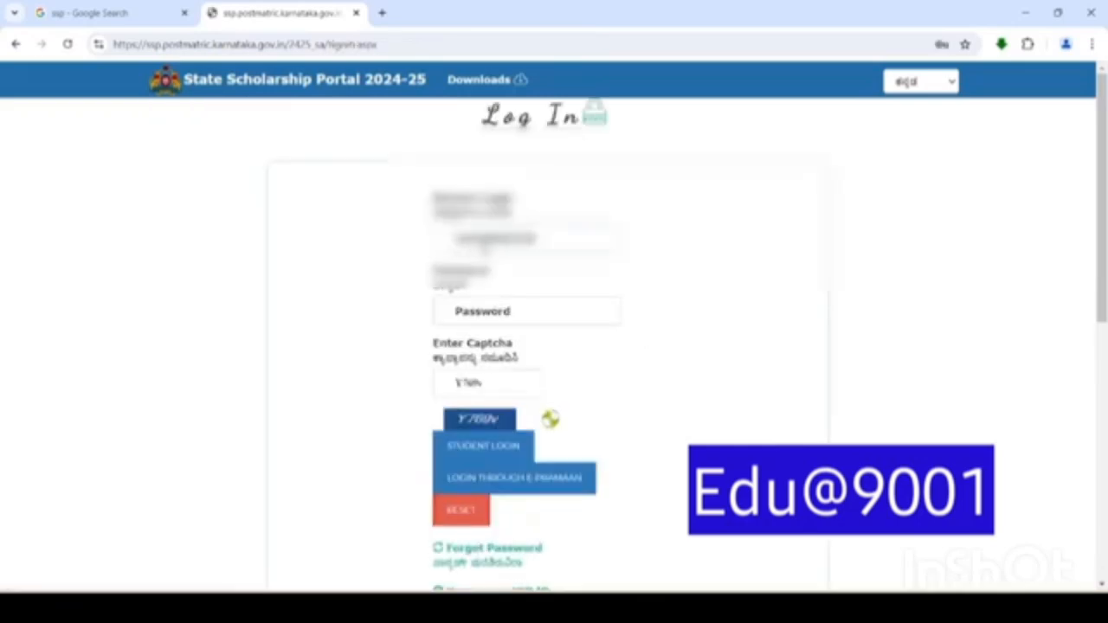
Step: Sign in with the new password and dismiss the portal's alert
left_click(489, 311)
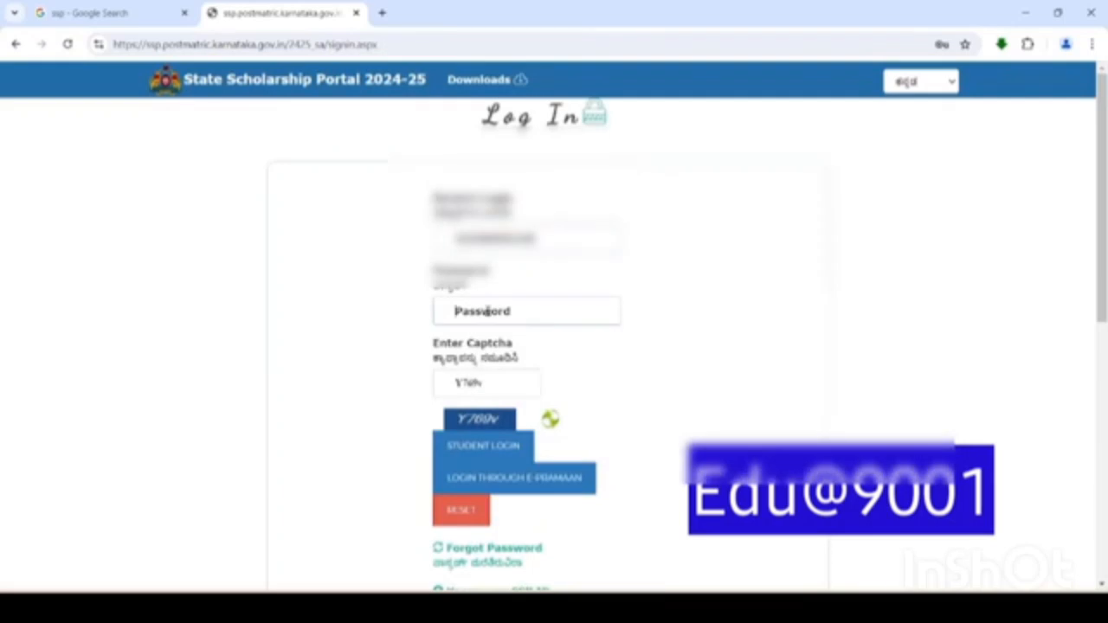
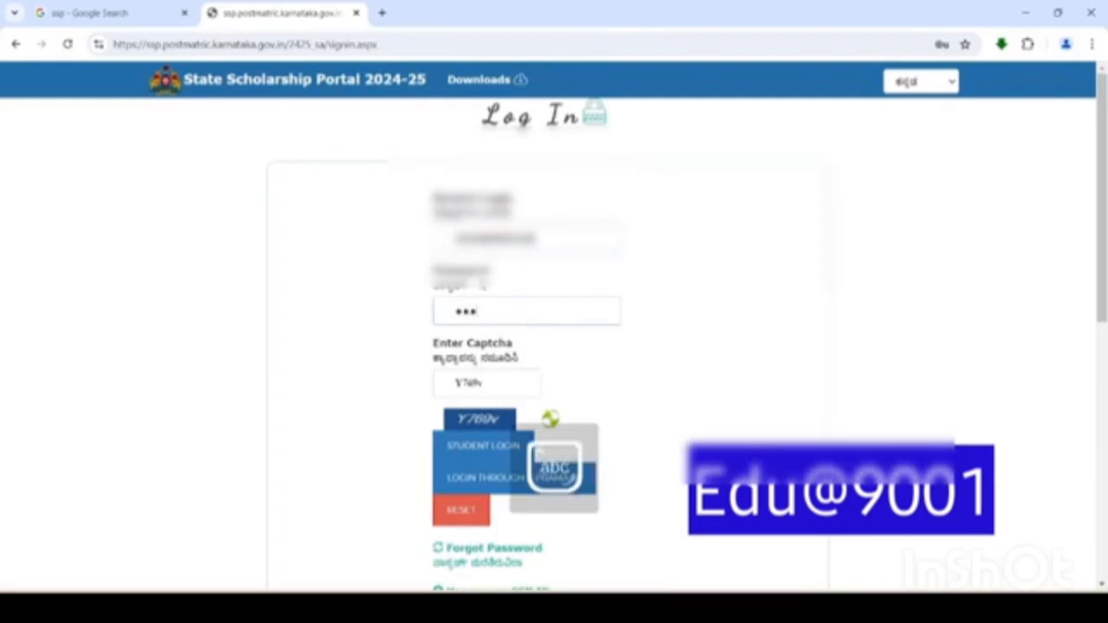
key("Return")
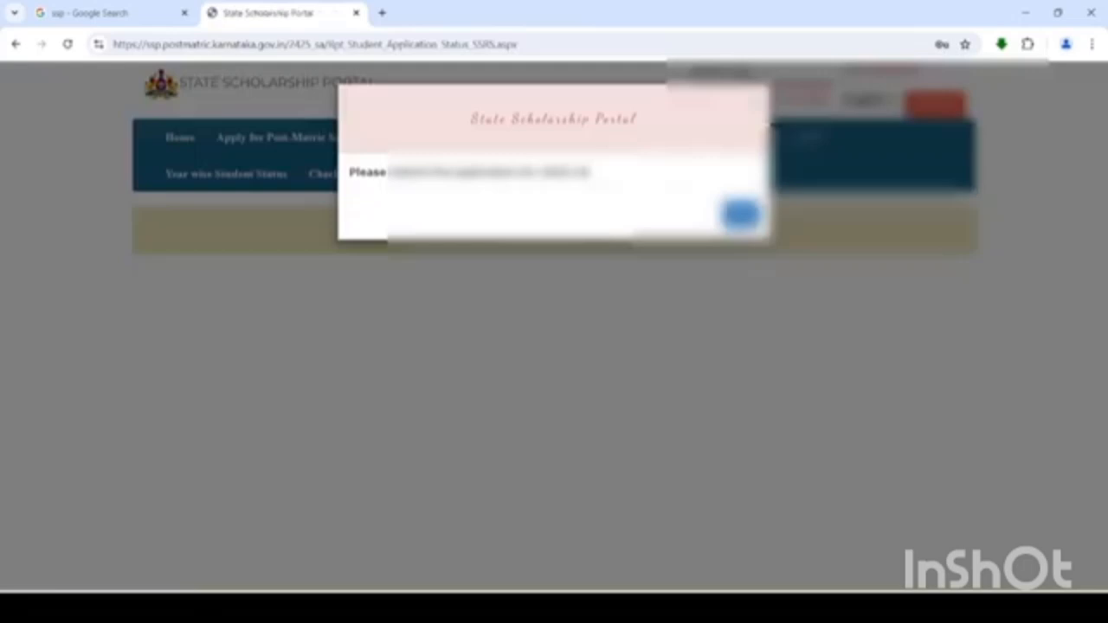
left_click(741, 213)
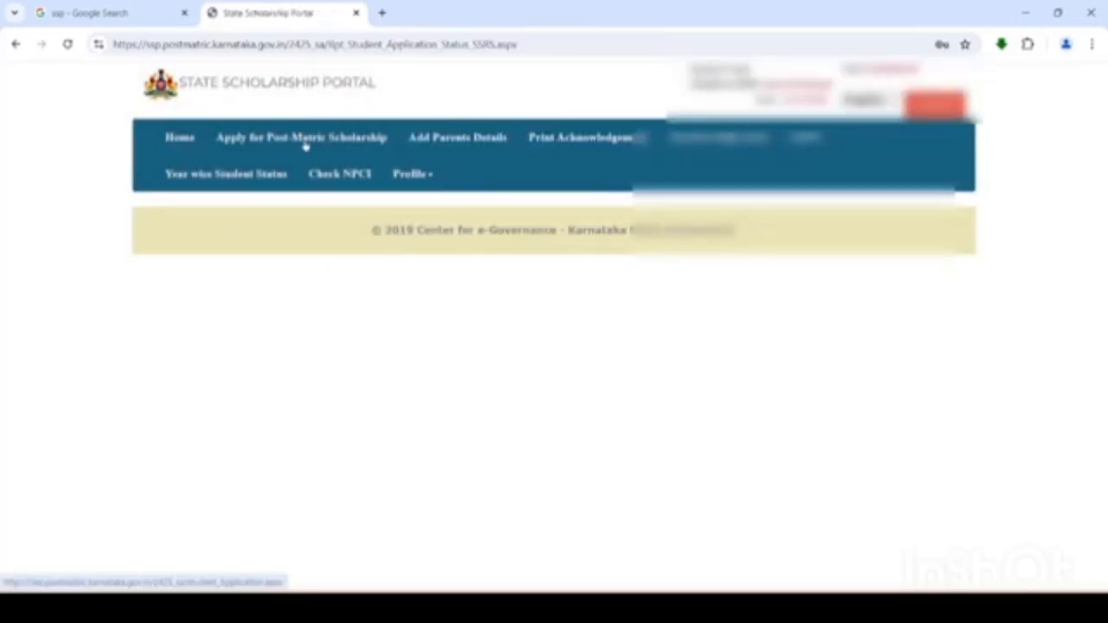
Step: Choose Apply for Post-Matric Scholarship and apply on the Step 1 card
left_click(302, 141)
scroll(317, 183, "down", 2)
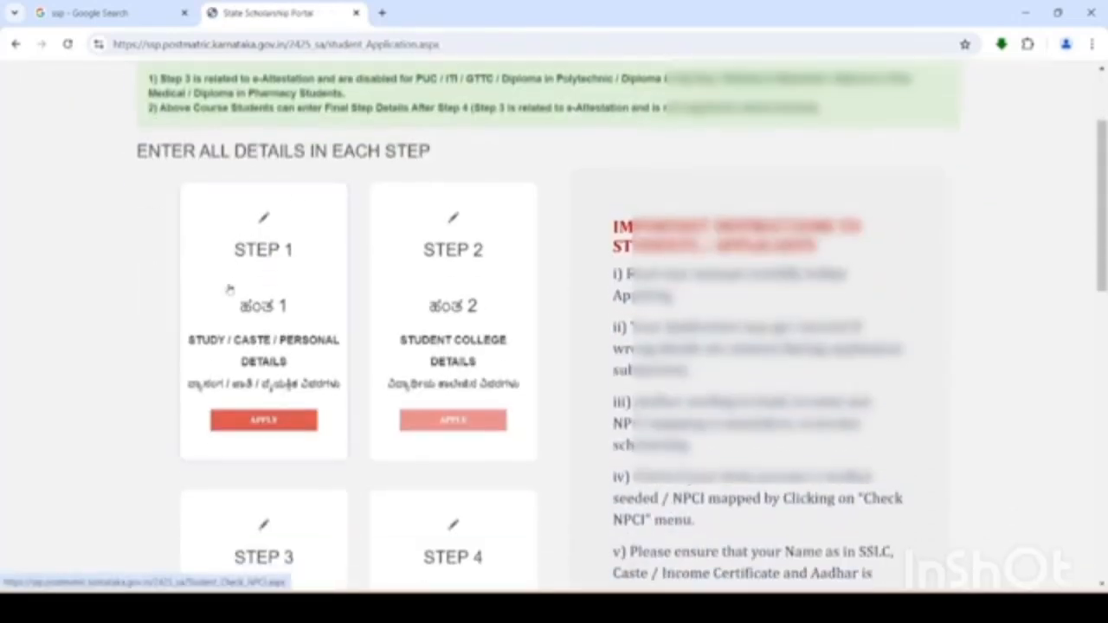
left_click(274, 422)
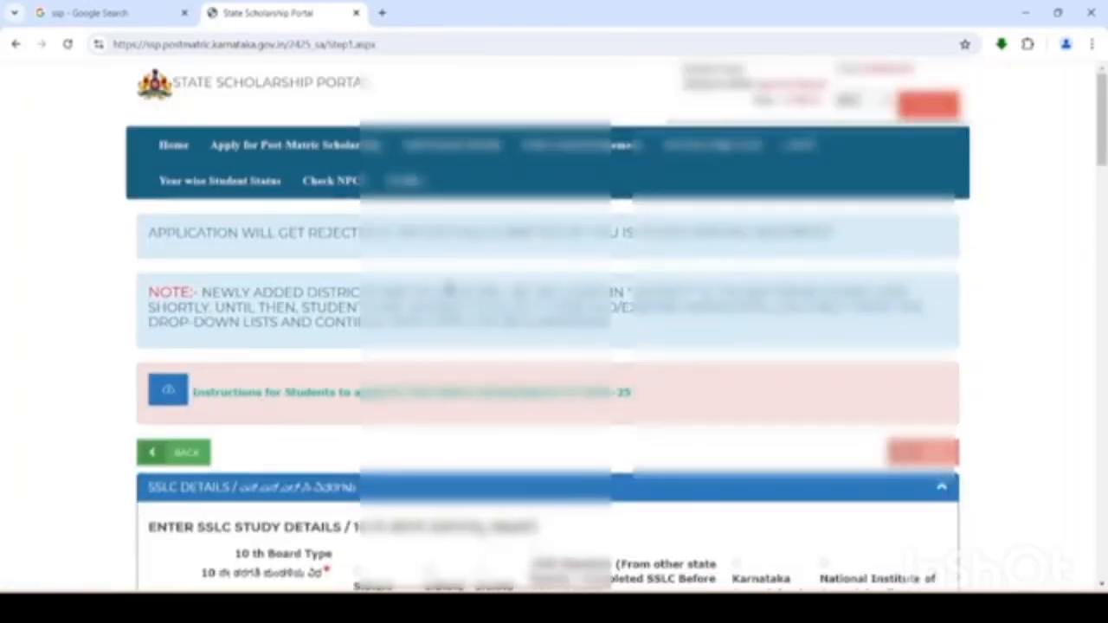
Step: Save the Step 1 caste, income and personal details and acknowledge the confirmation
scroll(273, 421, "down", 3)
scroll(548, 346, "down", 2)
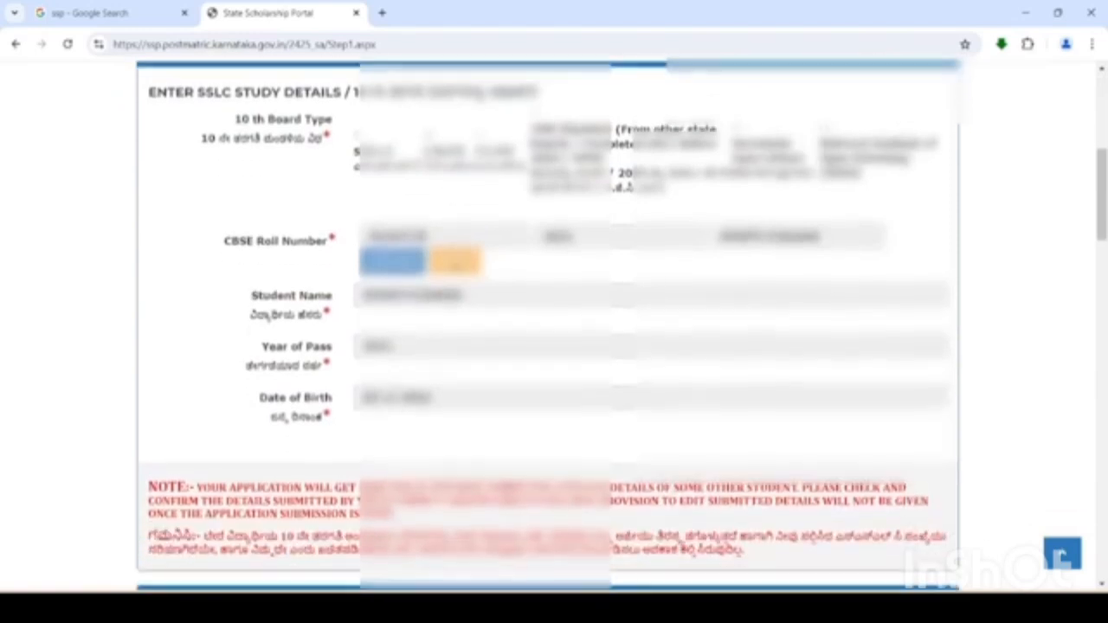
scroll(452, 259, "down", 5)
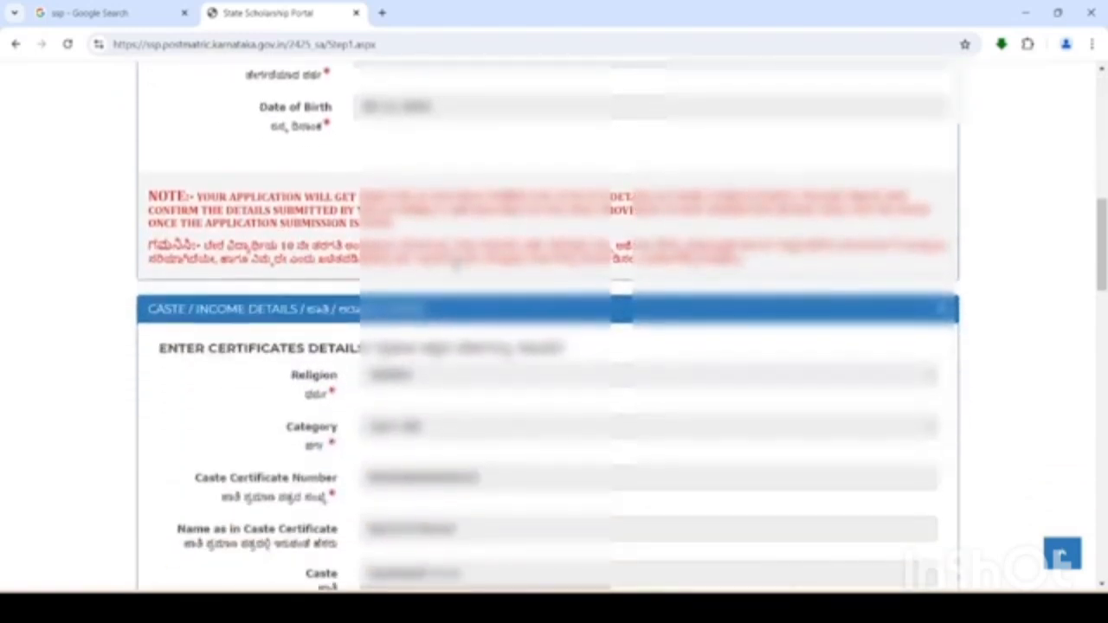
scroll(456, 265, "down", 1)
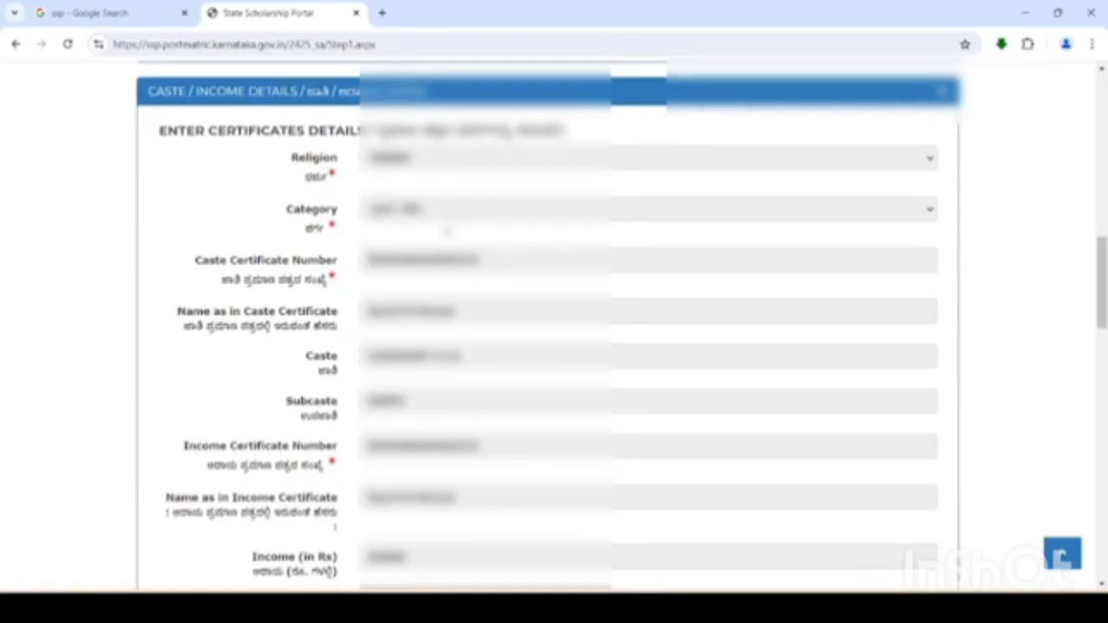
scroll(447, 232, "down", 1)
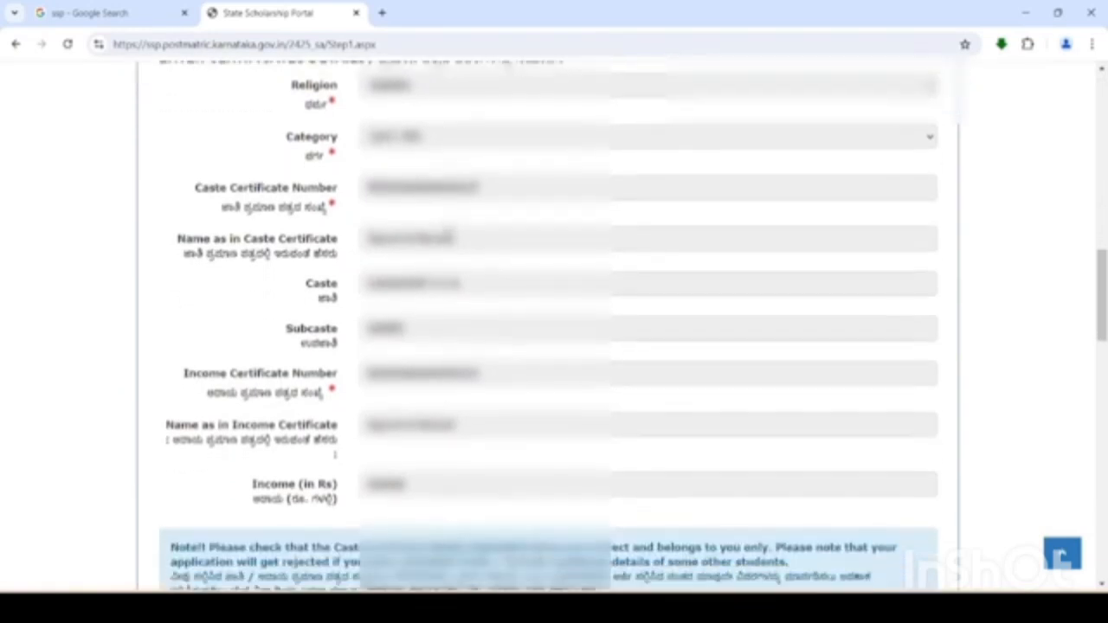
scroll(460, 264, "down", 3)
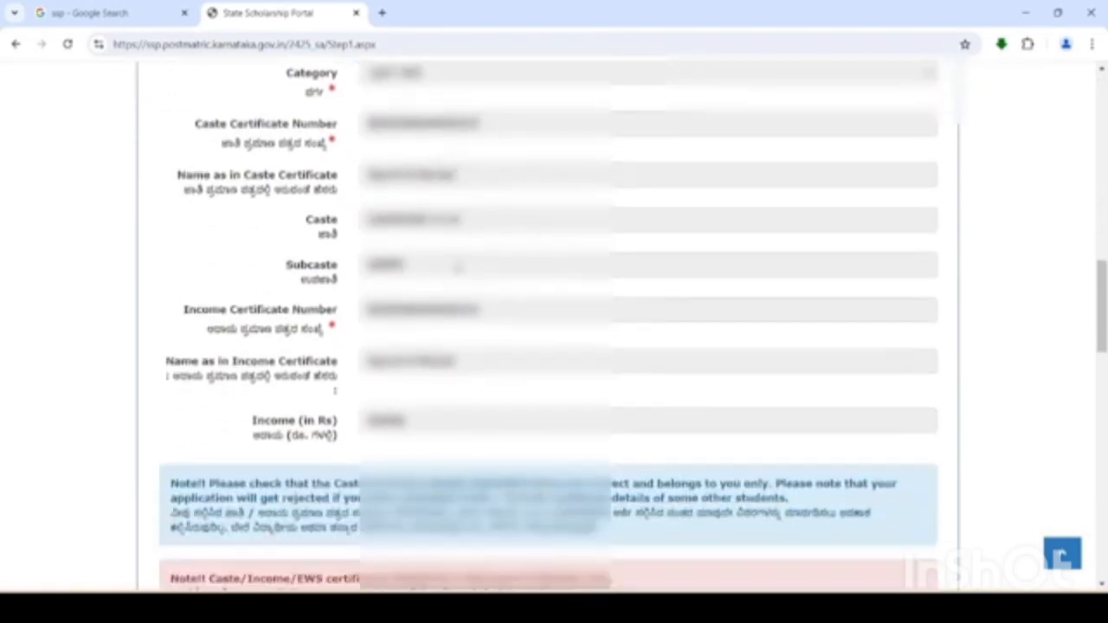
scroll(458, 267, "down", 5)
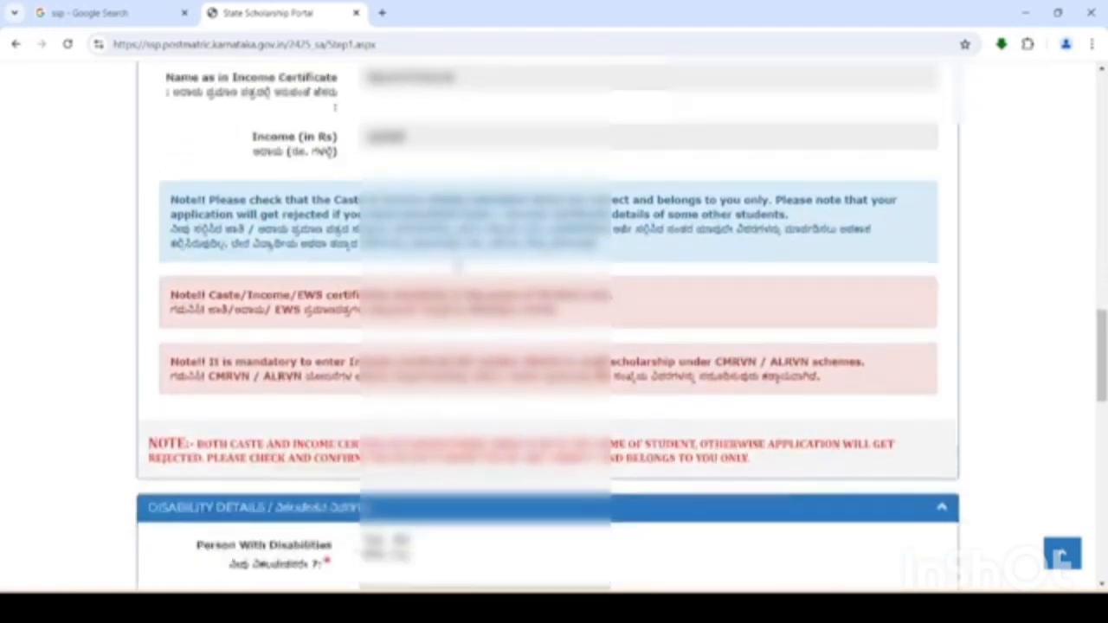
scroll(554, 325, "down", 10)
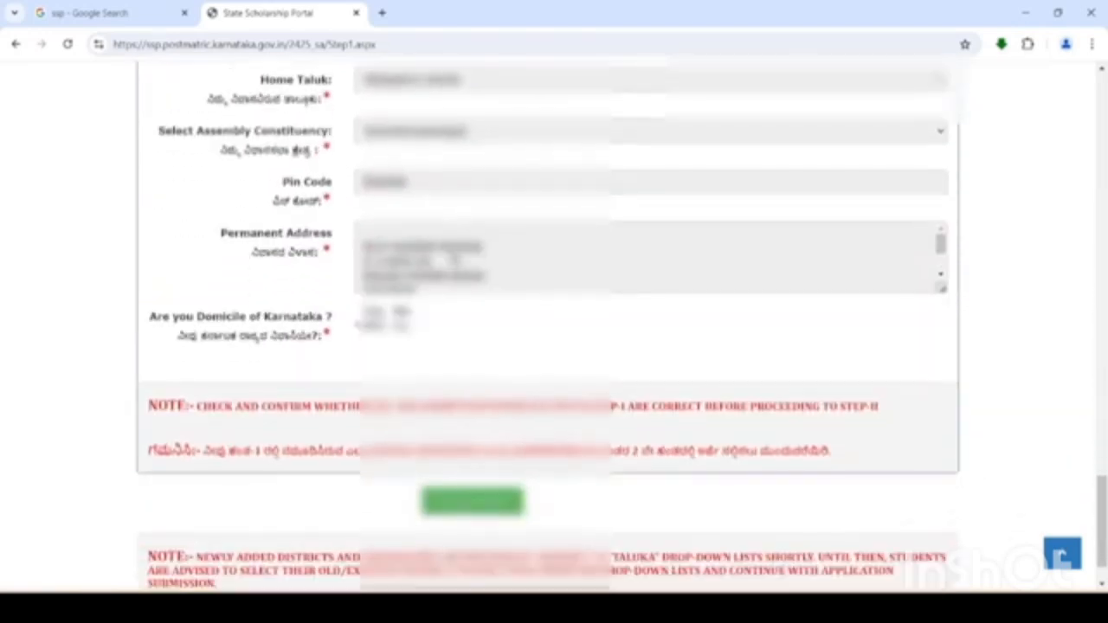
scroll(453, 260, "down", 3)
scroll(505, 269, "up", 3)
scroll(506, 270, "down", 1)
left_click(472, 440)
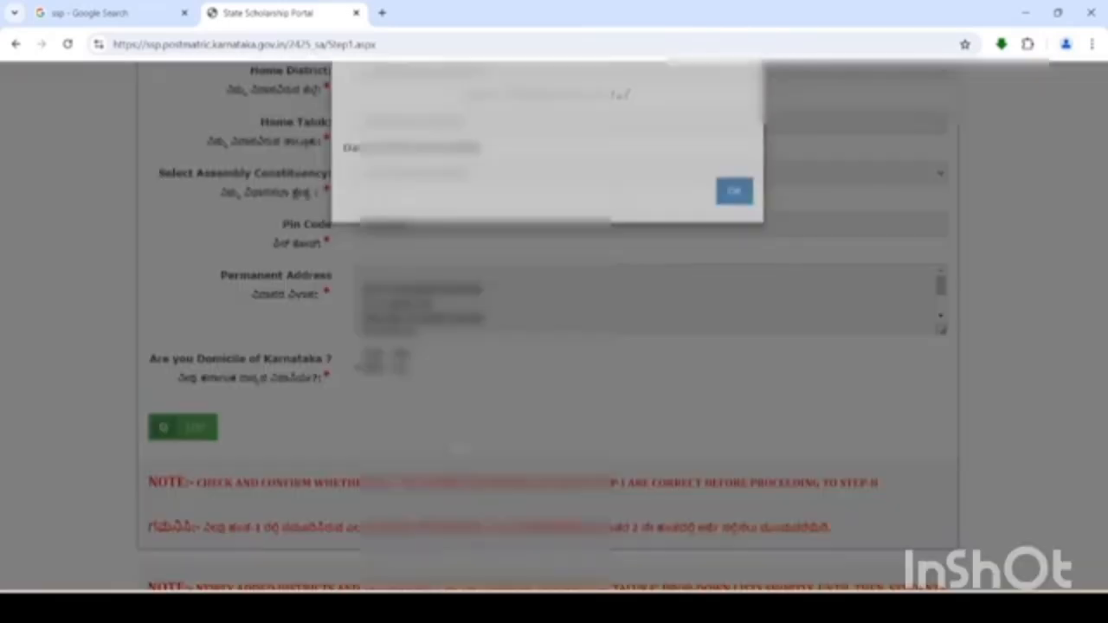
left_click(738, 216)
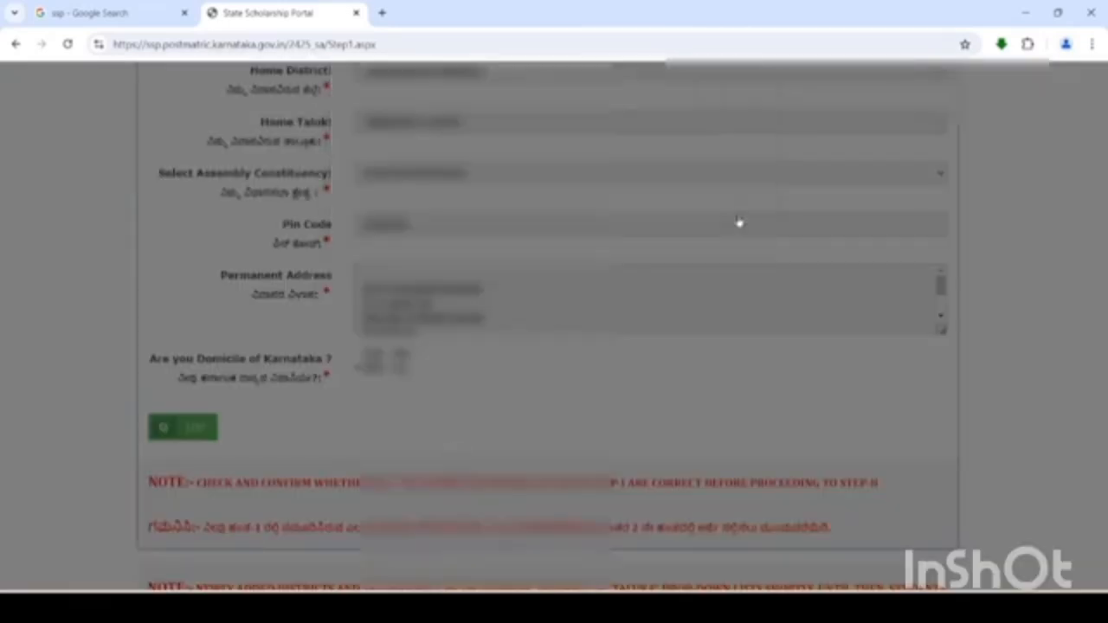
Step: Reopen the saved details for editing, cancel without changes, and return to the top
scroll(551, 295, "down", 1)
left_click(208, 339)
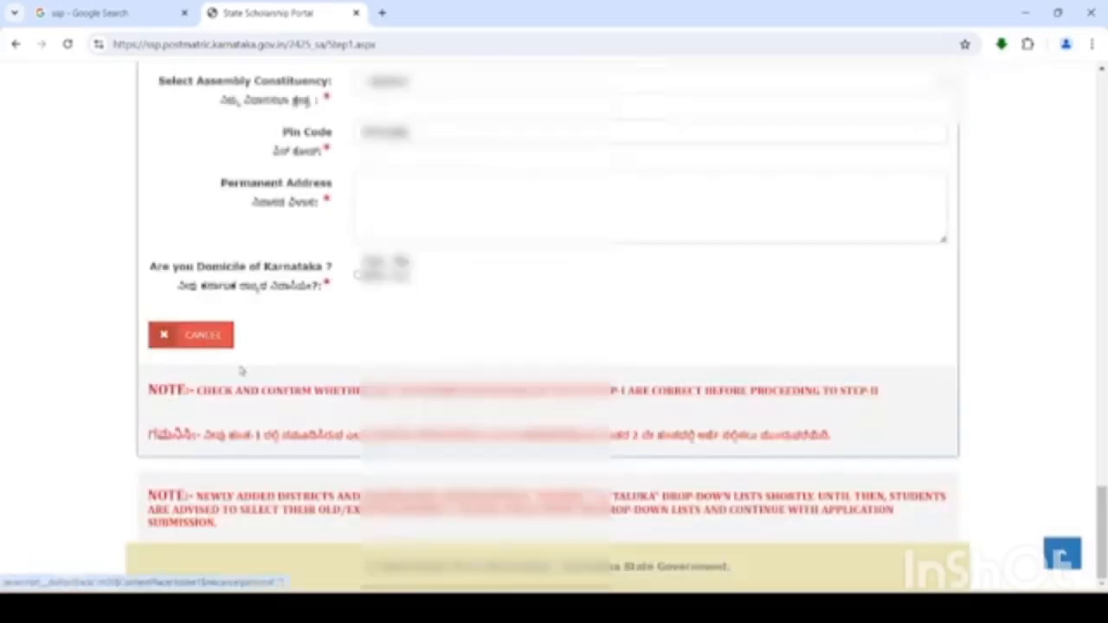
left_click(171, 337)
scroll(368, 379, "down", 1)
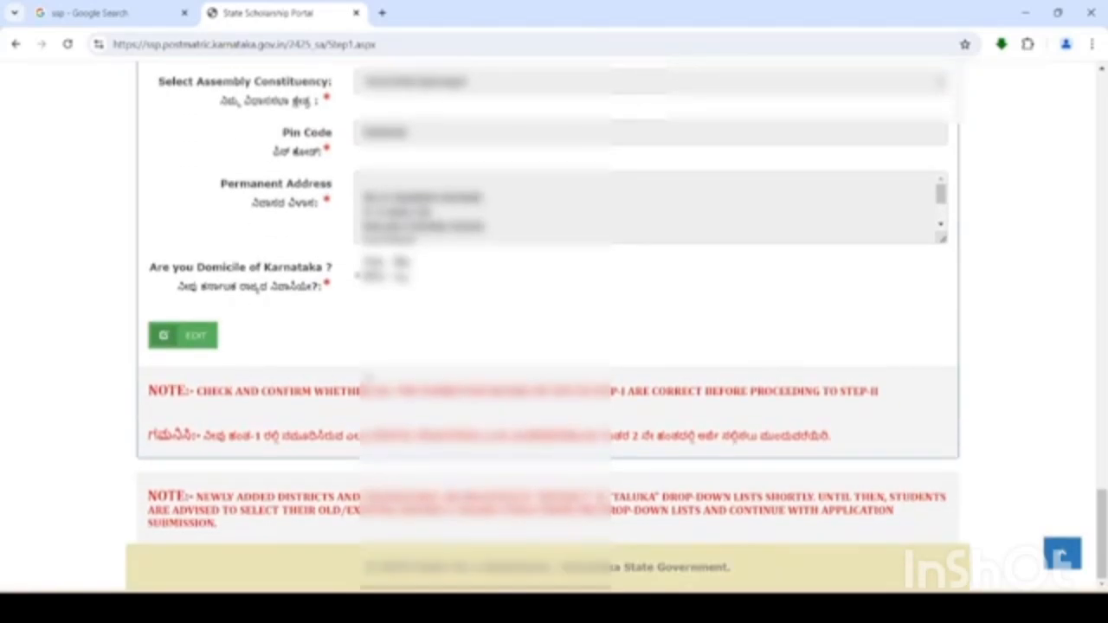
scroll(368, 379, "up", 11)
scroll(368, 379, "up", 8)
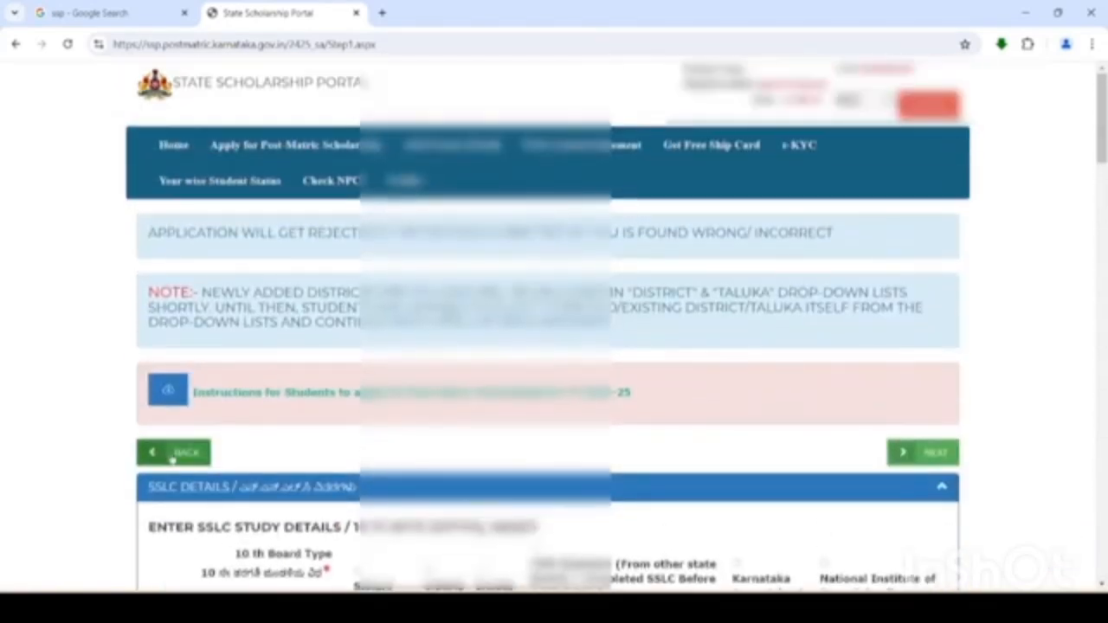
Step: Go to College/Course Details and answer No to studying outside Karnataka and the CBSE/ICSE/IGCSE board question
left_click(172, 455)
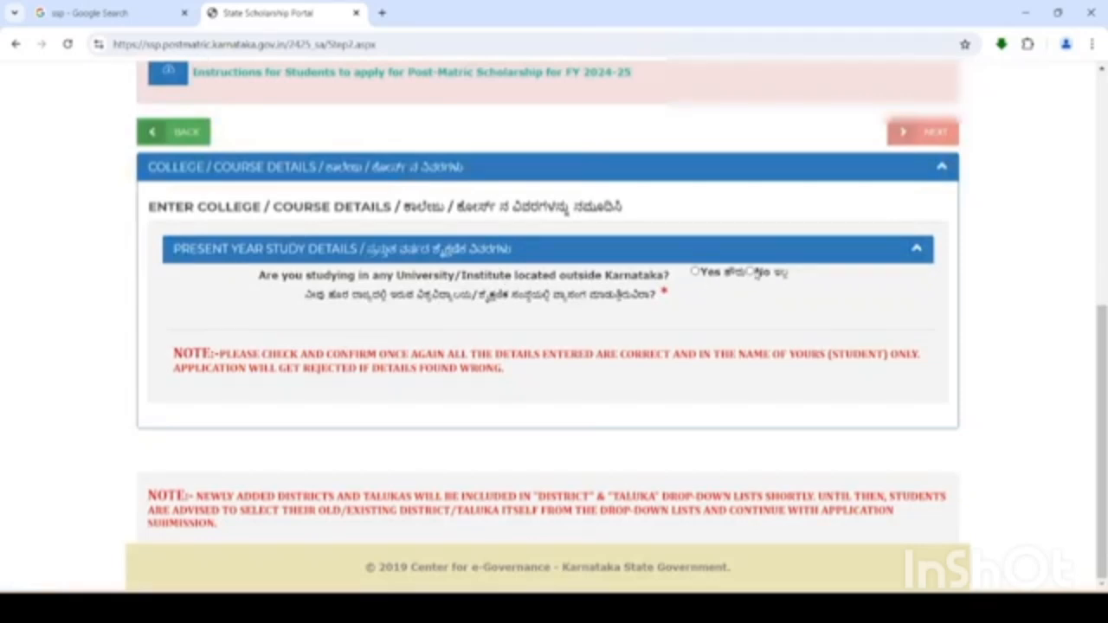
left_click(751, 271)
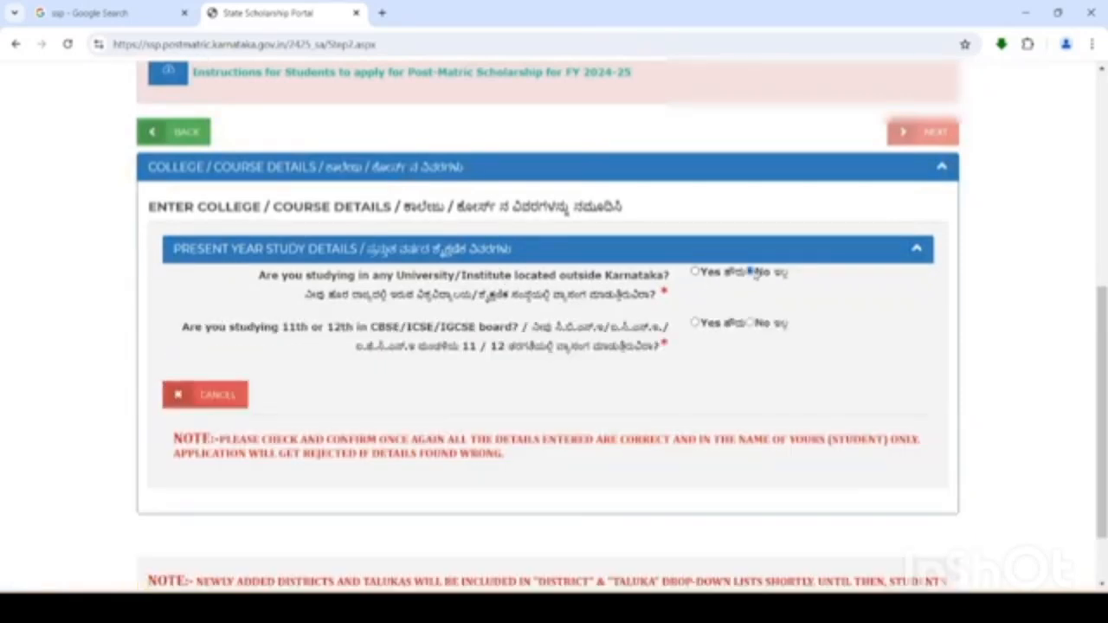
scroll(751, 273, "down", 1)
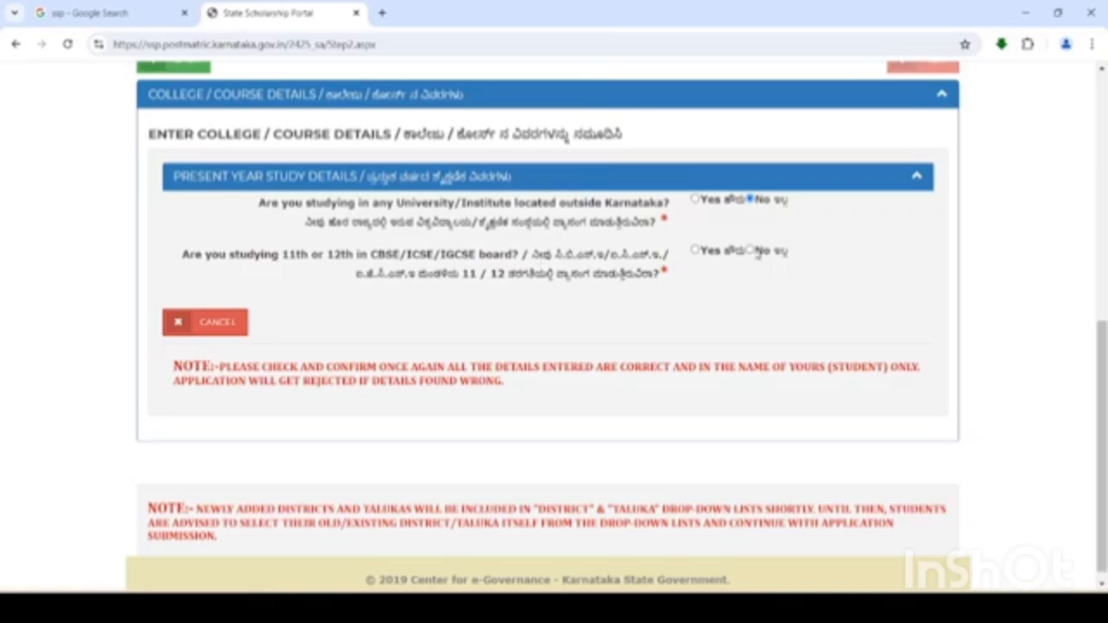
left_click(751, 250)
scroll(751, 251, "down", 1)
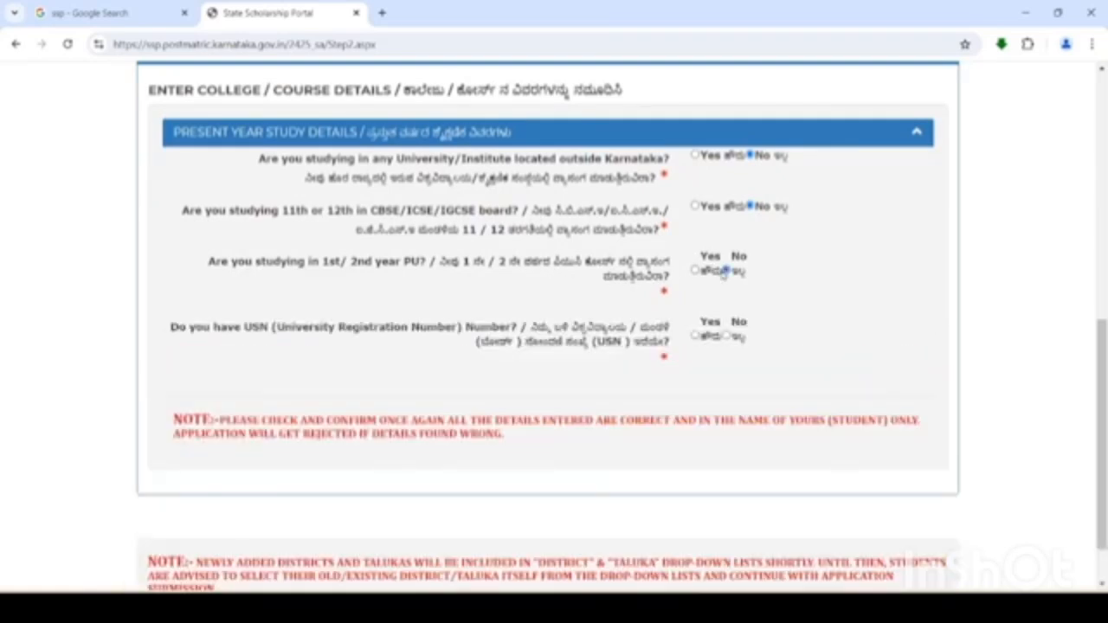
scroll(725, 271, "down", 1)
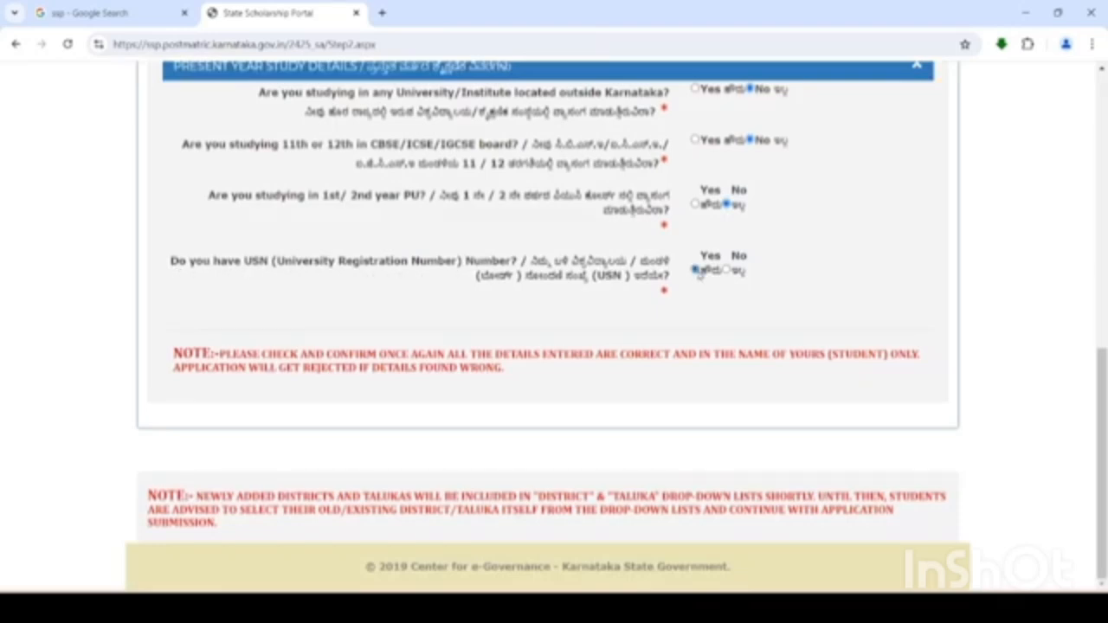
scroll(698, 270, "down", 1)
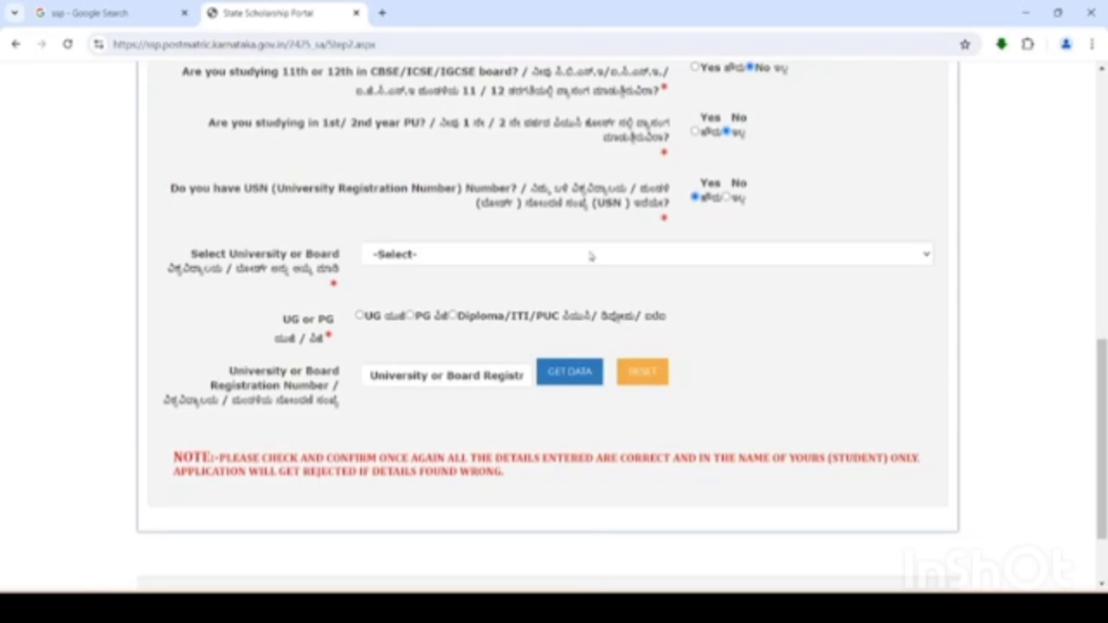
Step: Select Visvesvaraya Technological University, Belgaum and begin typing the university registration number
left_click(591, 256)
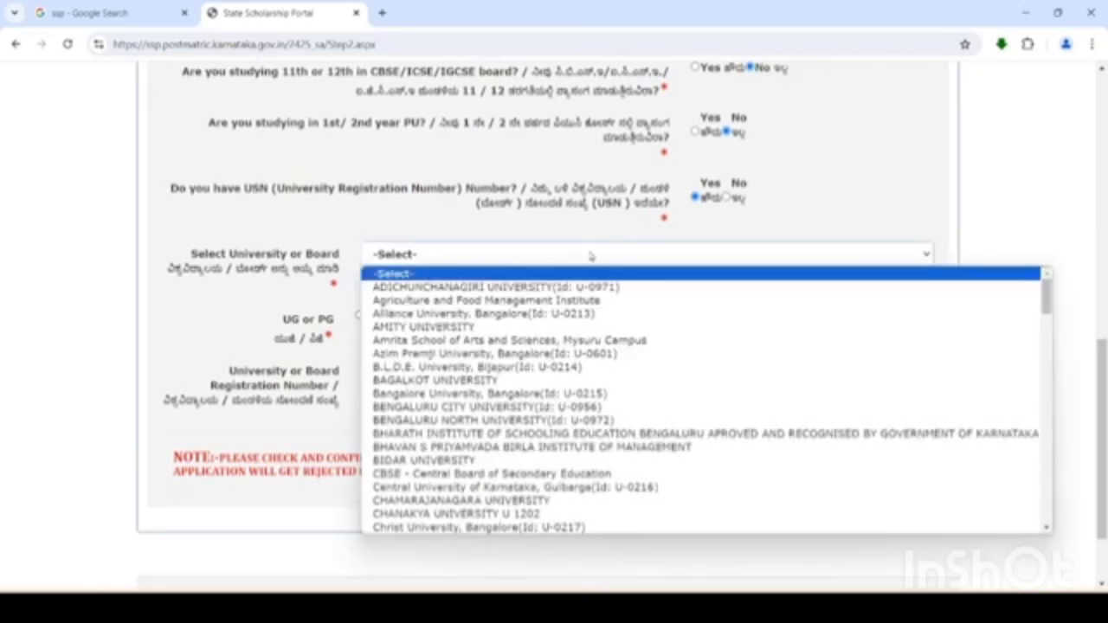
scroll(509, 525, "down", 15)
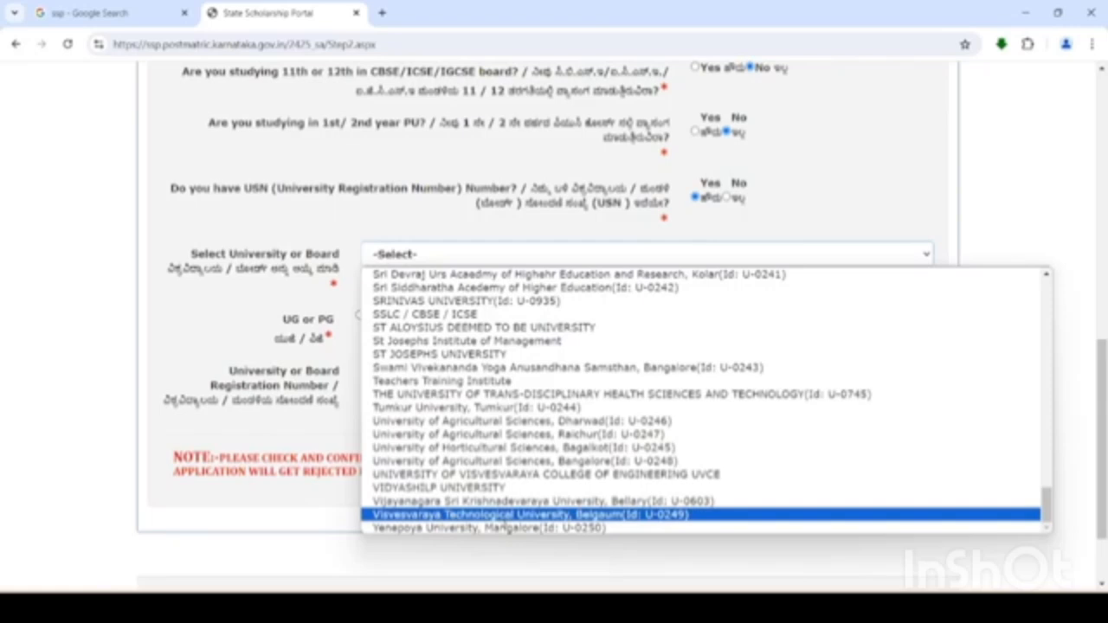
left_click(503, 516)
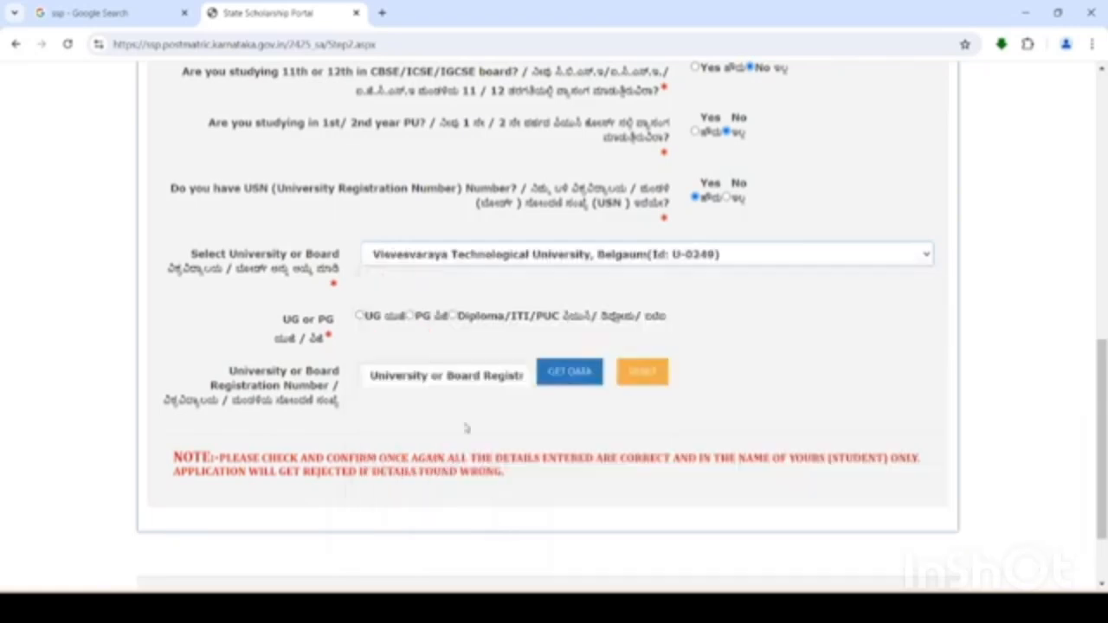
left_click(422, 376)
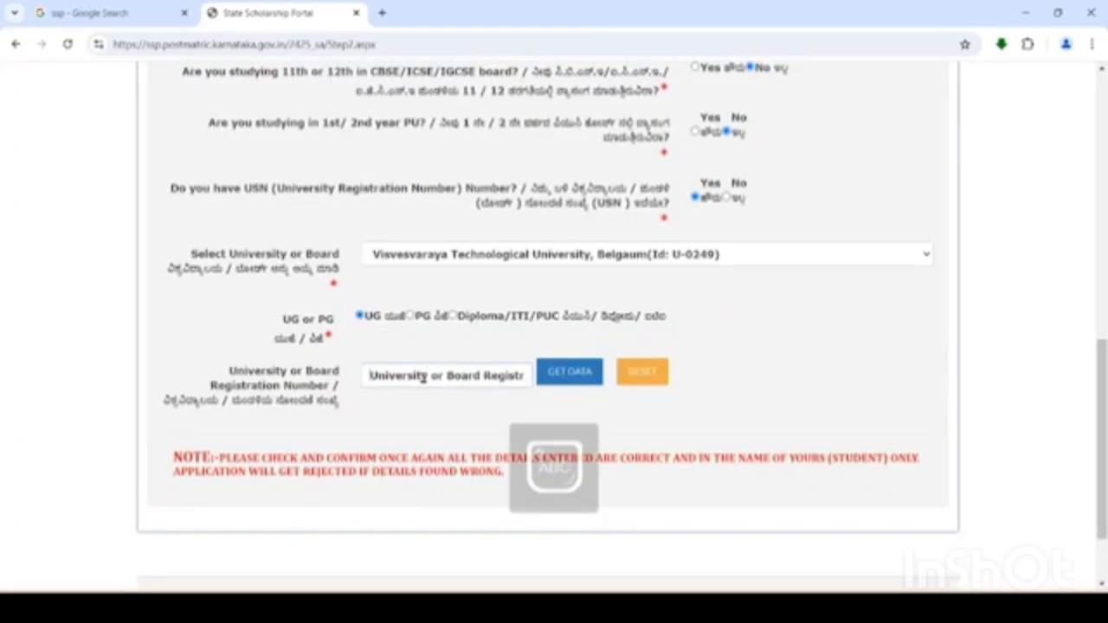
type("***")
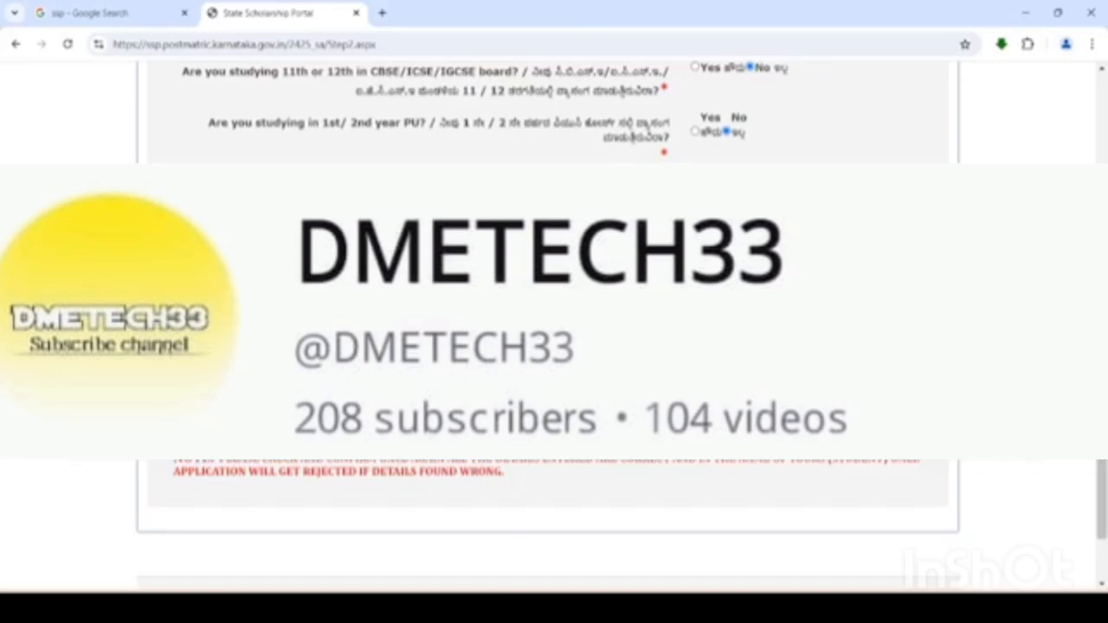
scroll(554, 347, "down", 1)
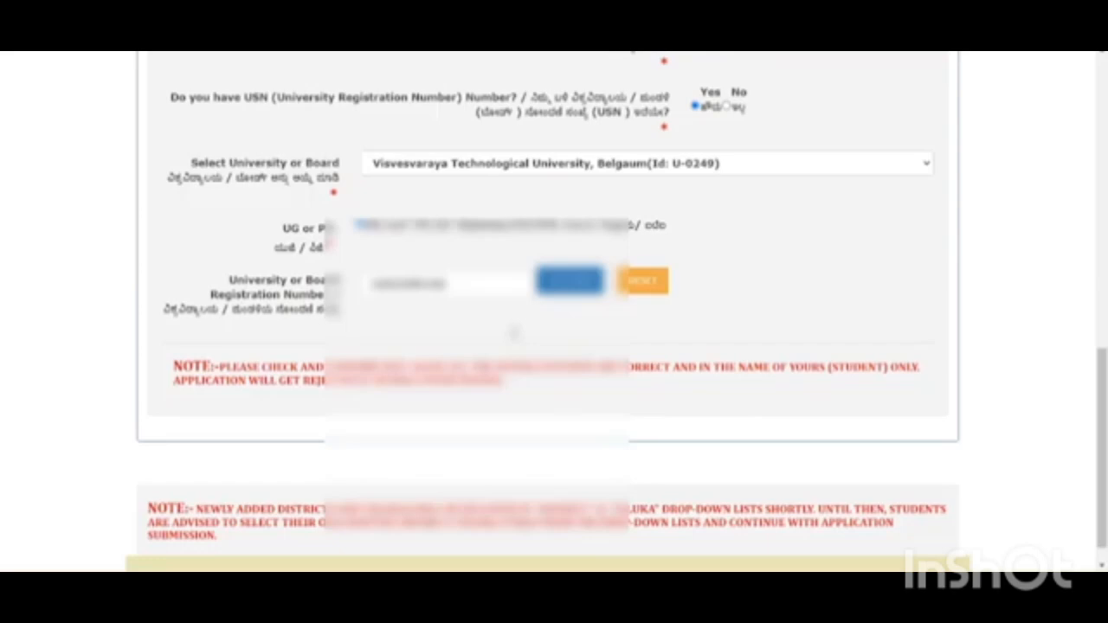
Step: Re-enter the registration number, try fetching data, close the unshared-details error, and trim trailing characters
scroll(506, 333, "up", 8)
scroll(504, 323, "down", 3)
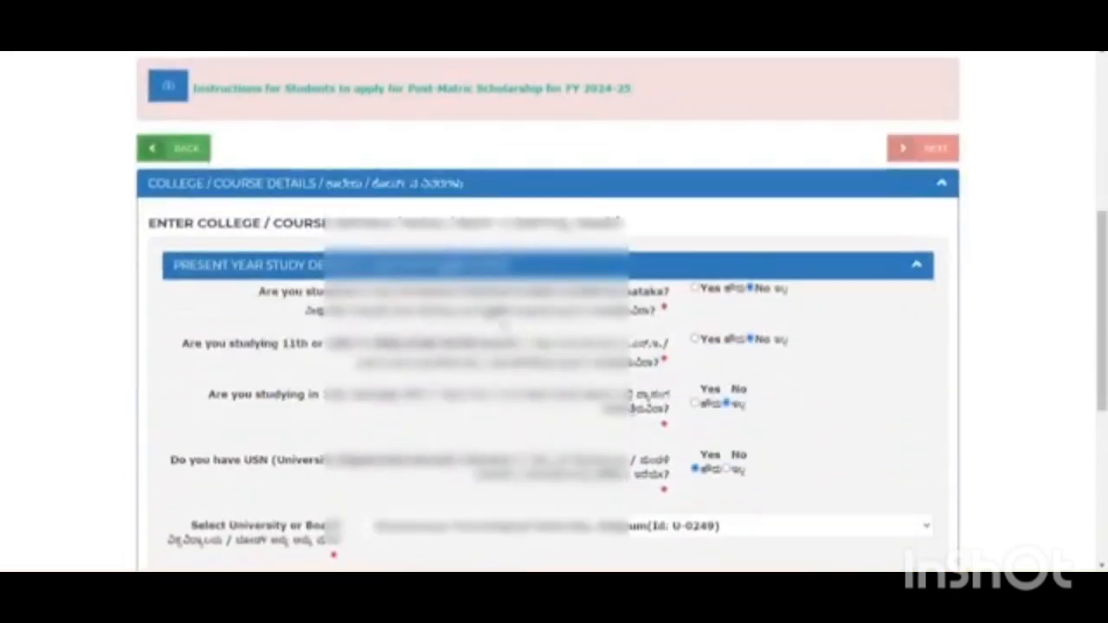
scroll(288, 320, "down", 5)
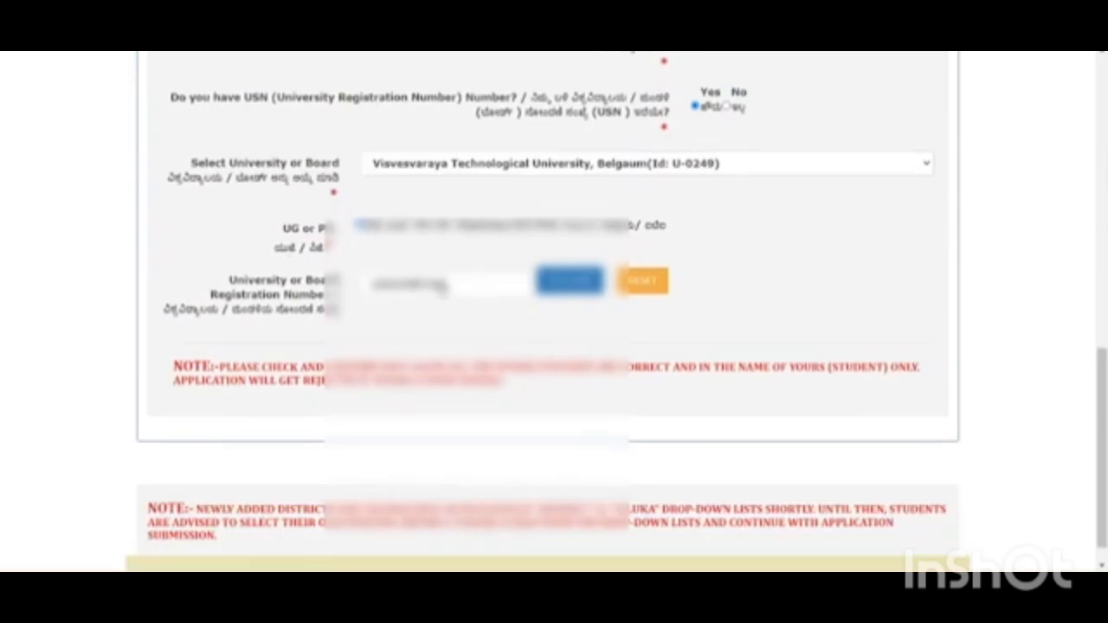
double_click(443, 289)
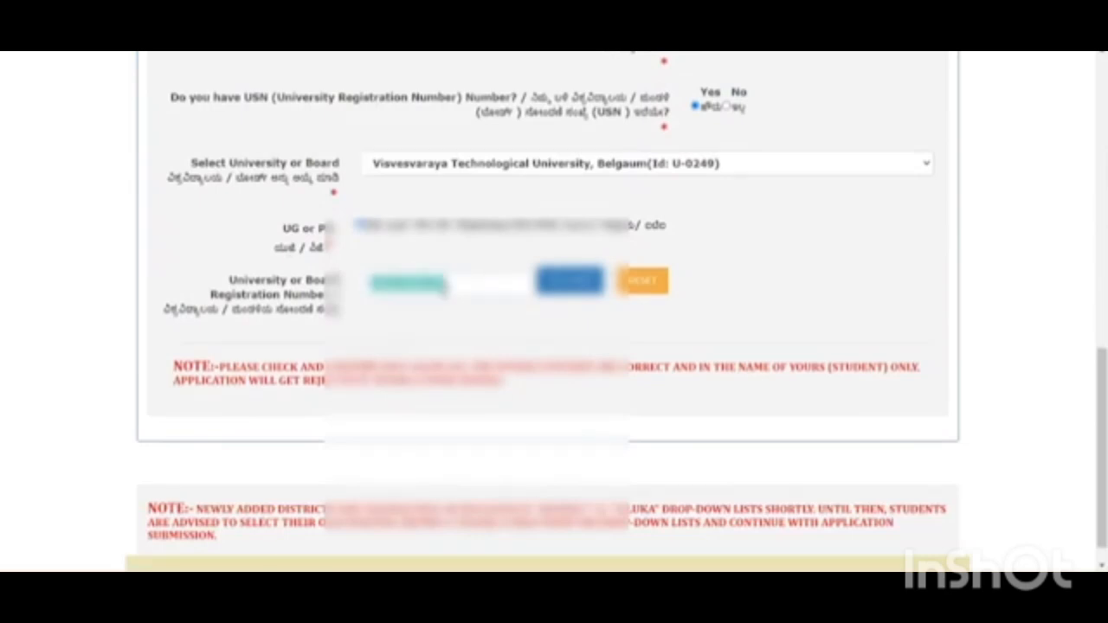
key("BackSpace")
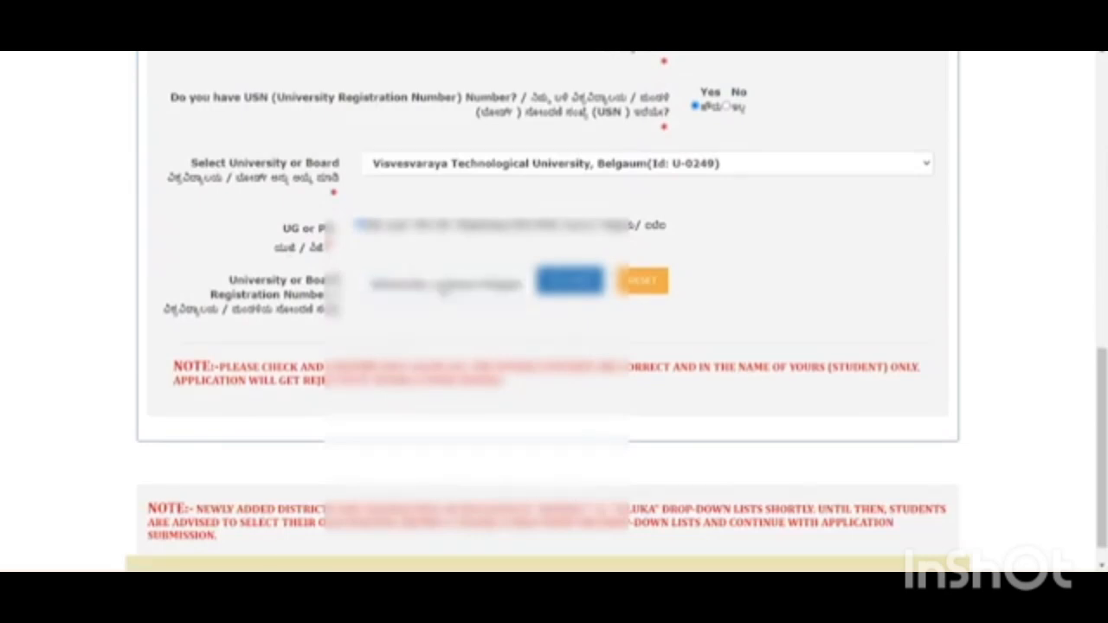
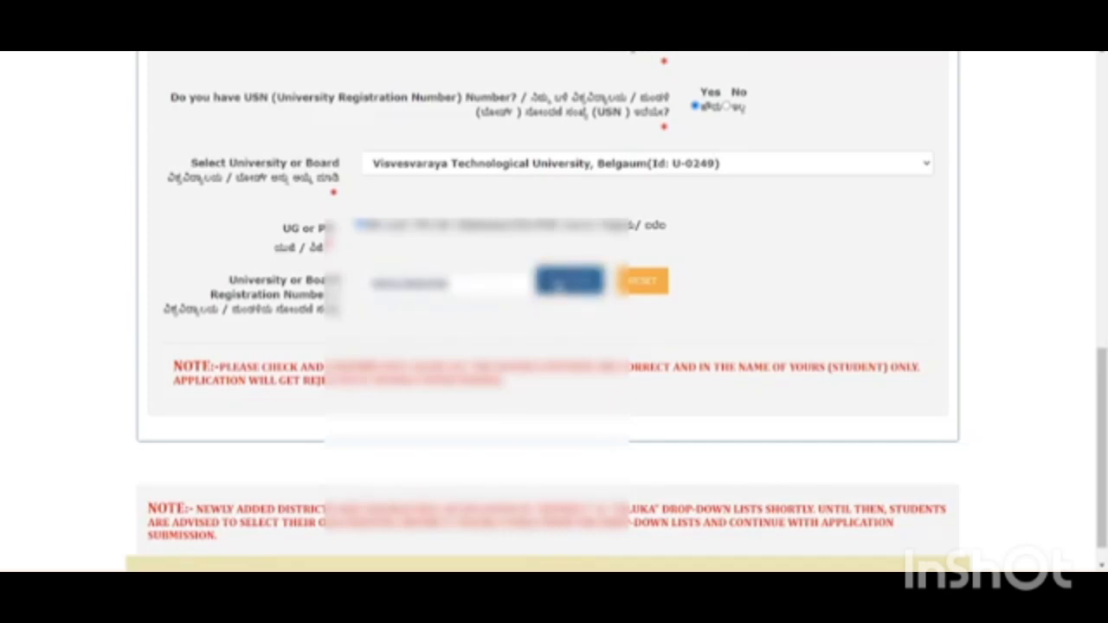
left_click(560, 285)
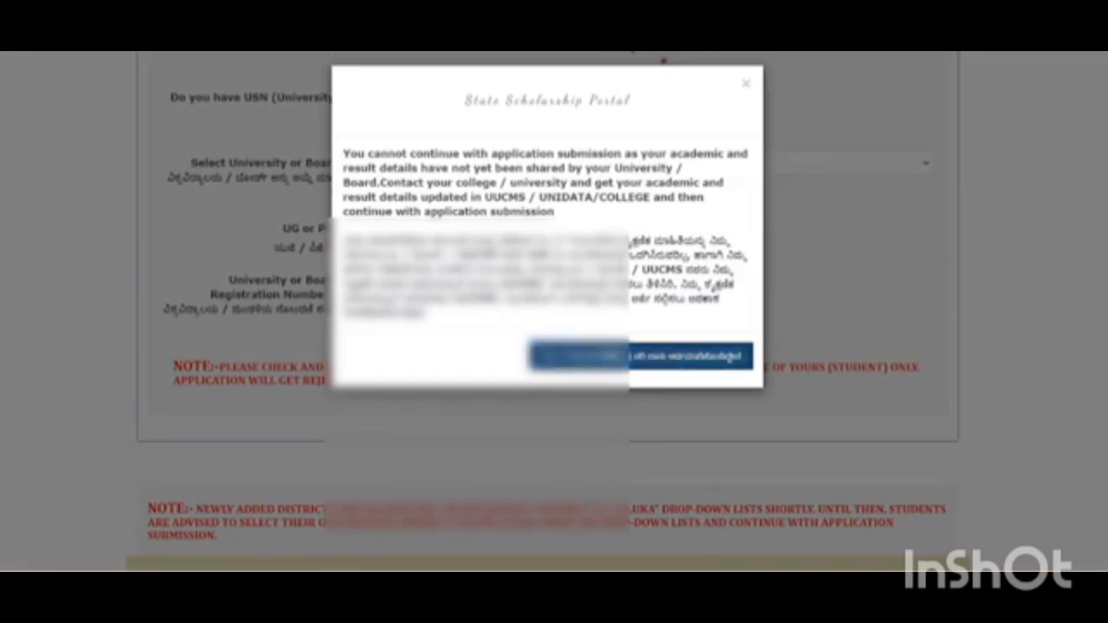
left_click(572, 356)
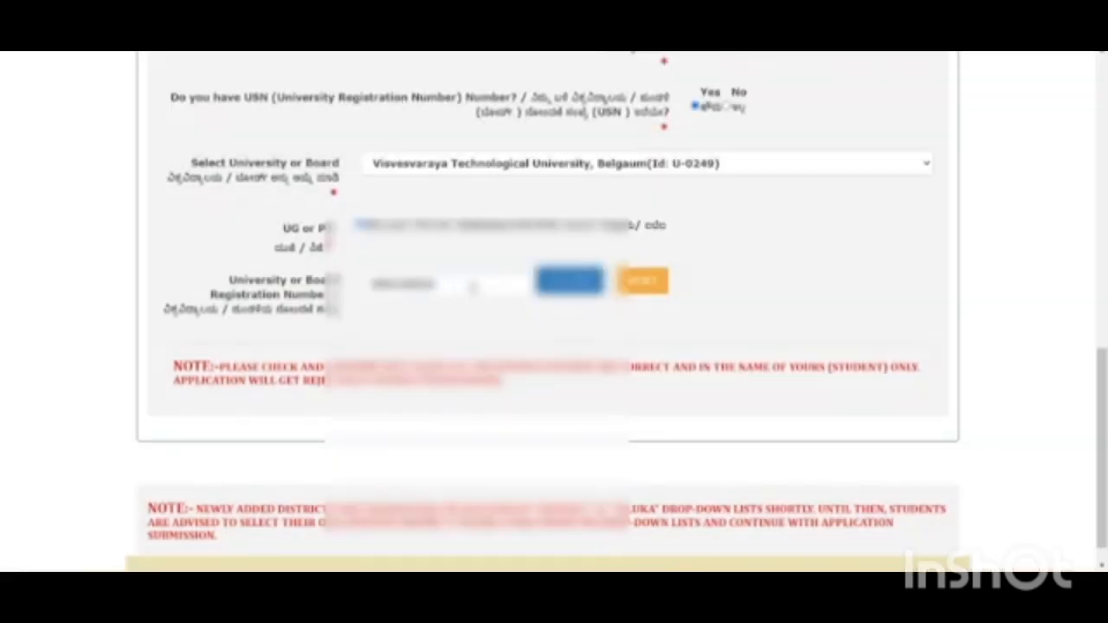
key("BackSpace")
key("BackSpace")
key("BackSpace")
key("BackSpace")
key("BackSpace")
key("BackSpace")
Step: Complete the registration number and fetch the student's name with Get Data
type("0CS")
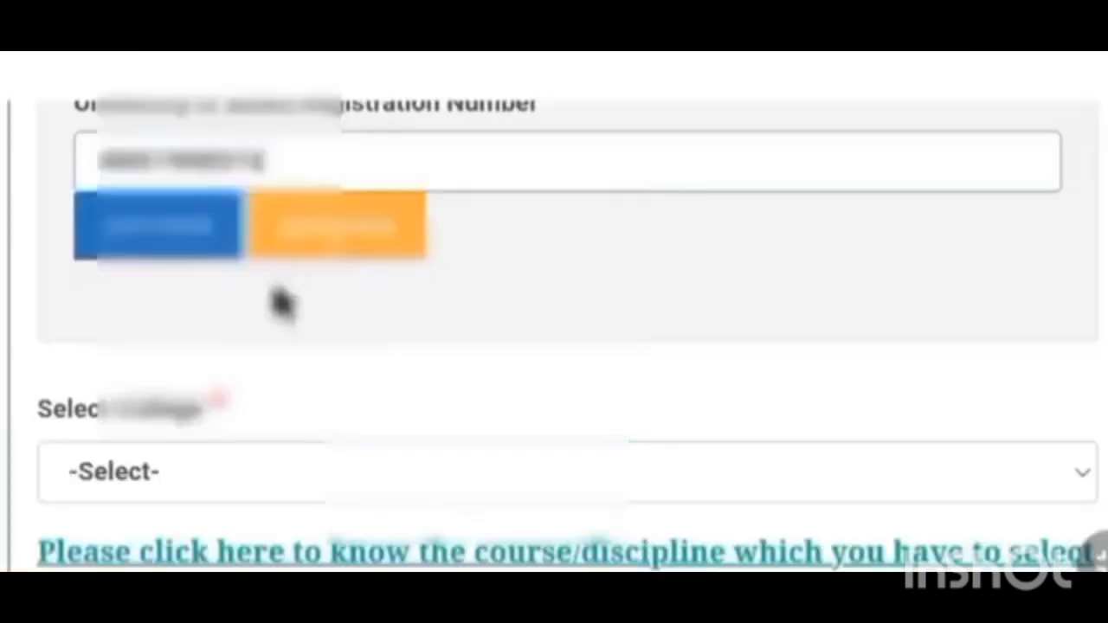
left_click(130, 253)
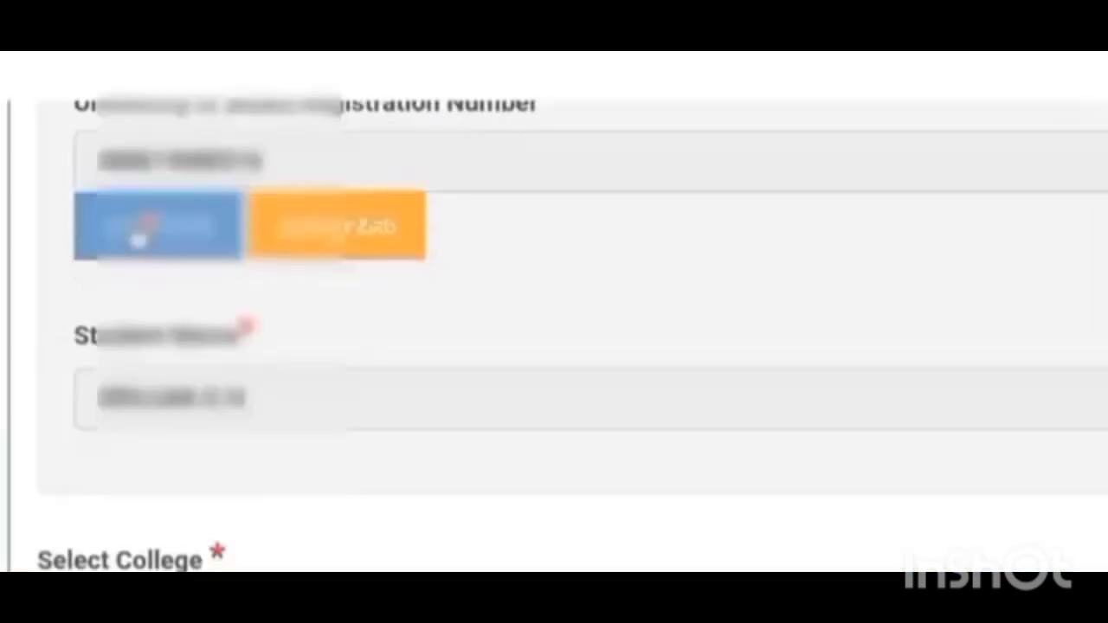
scroll(177, 285, "down", 2)
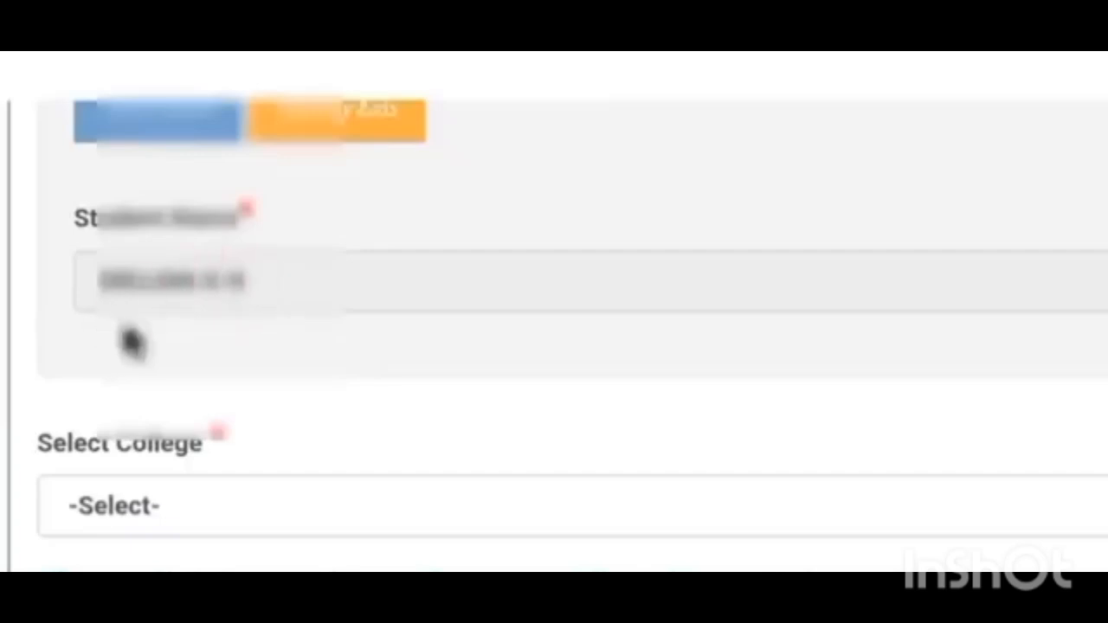
scroll(156, 333, "down", 2)
scroll(199, 329, "down", 2)
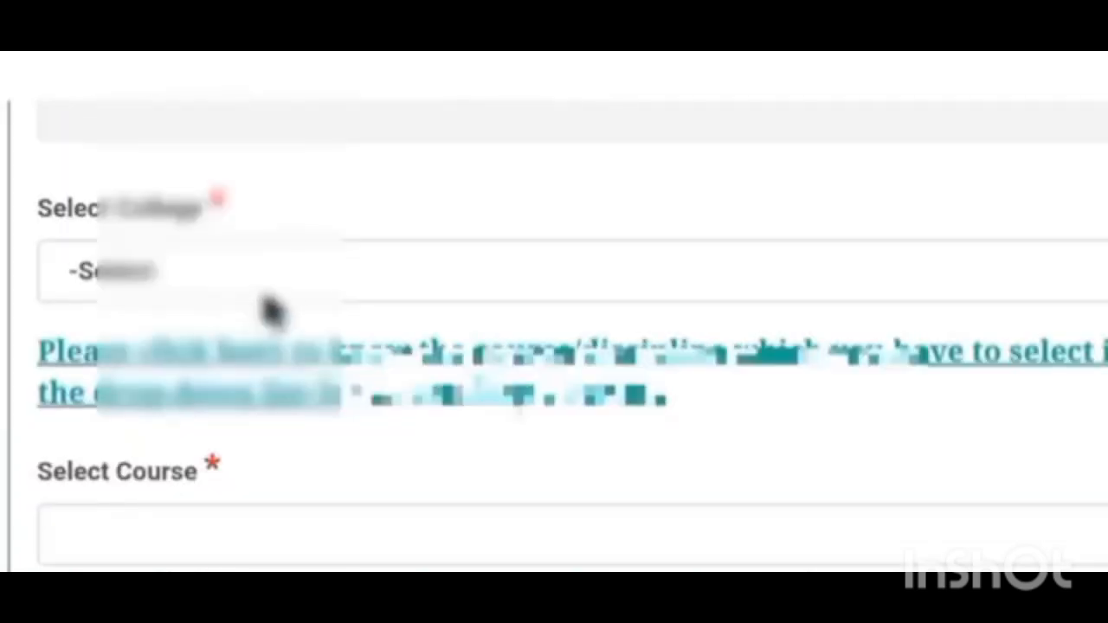
Step: Select the institute of technology as the college
left_click(337, 297)
left_click(464, 381)
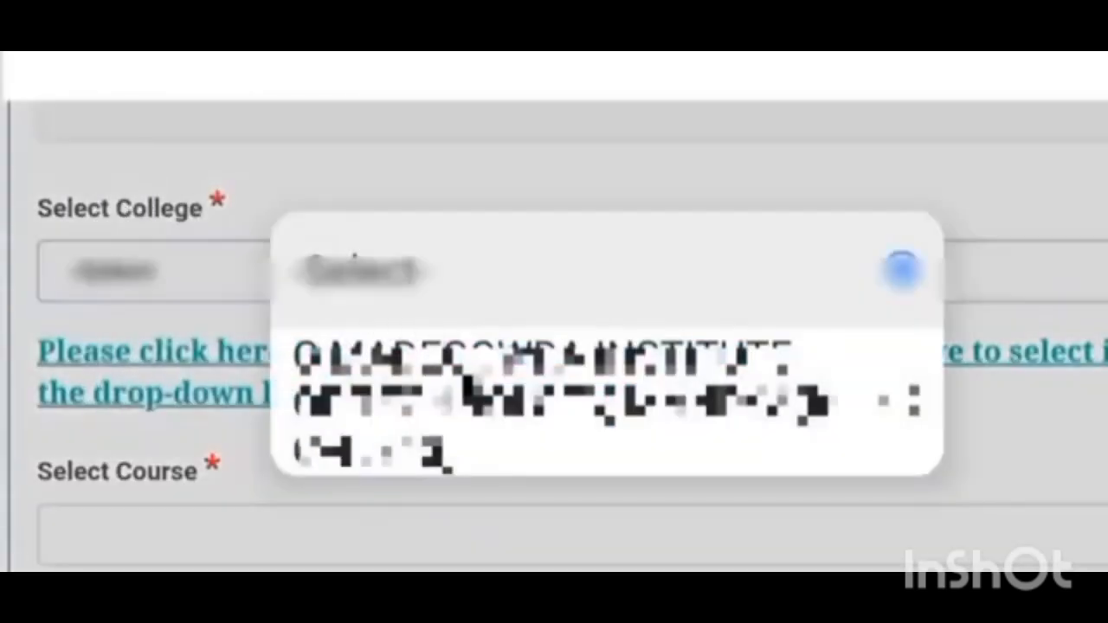
scroll(379, 302, "down", 1)
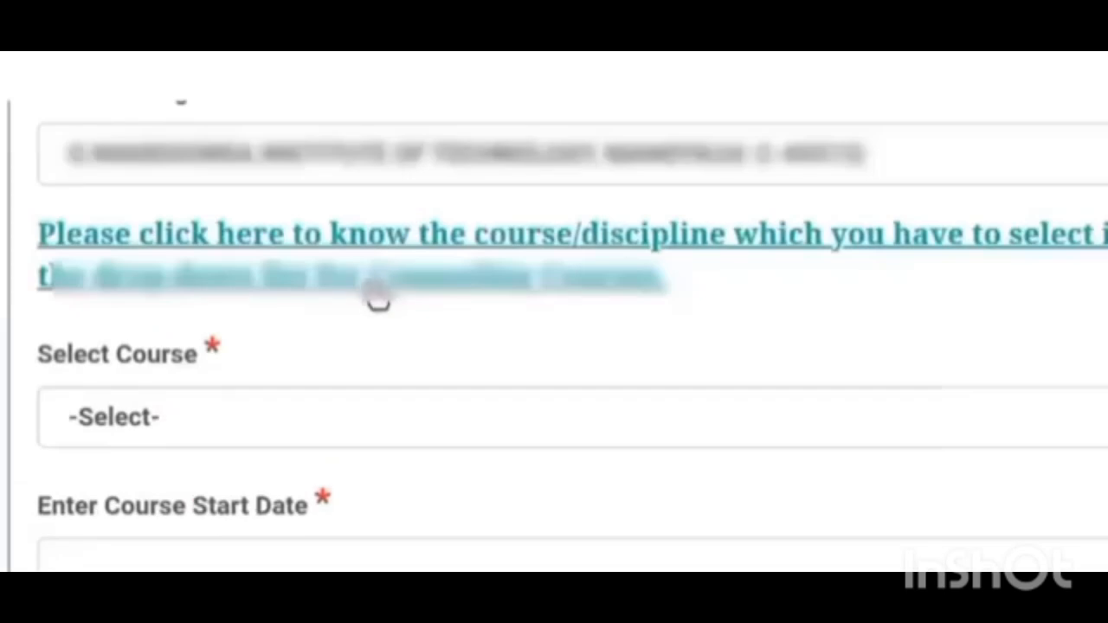
scroll(285, 321, "down", 1)
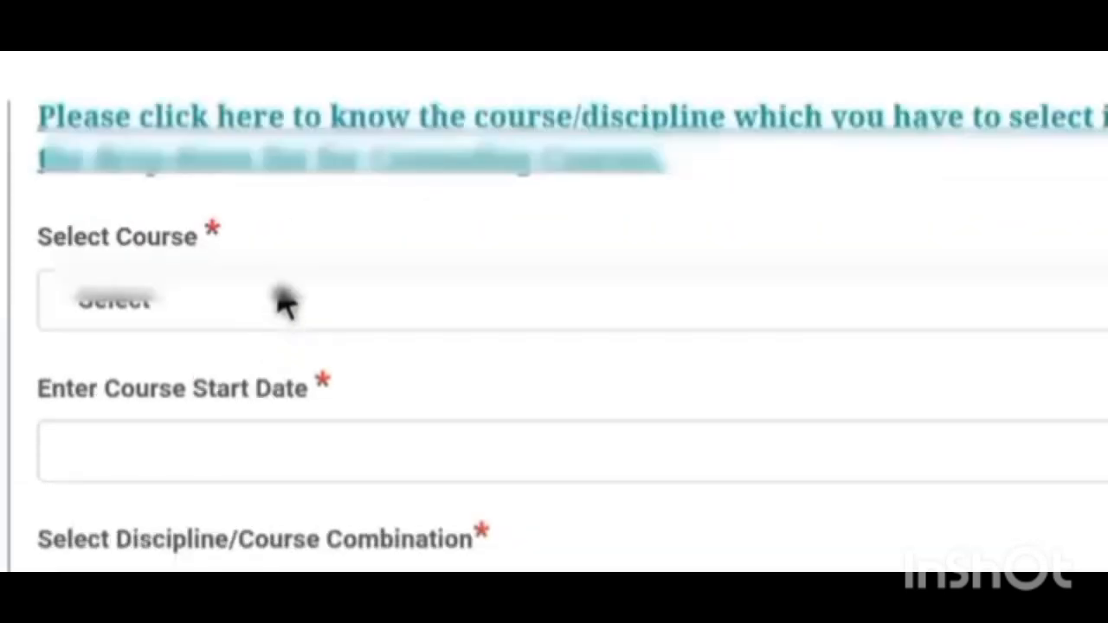
left_click(285, 302)
Step: Set the course to B.E. and enter the course start date
left_click(388, 328)
scroll(355, 329, "down", 1)
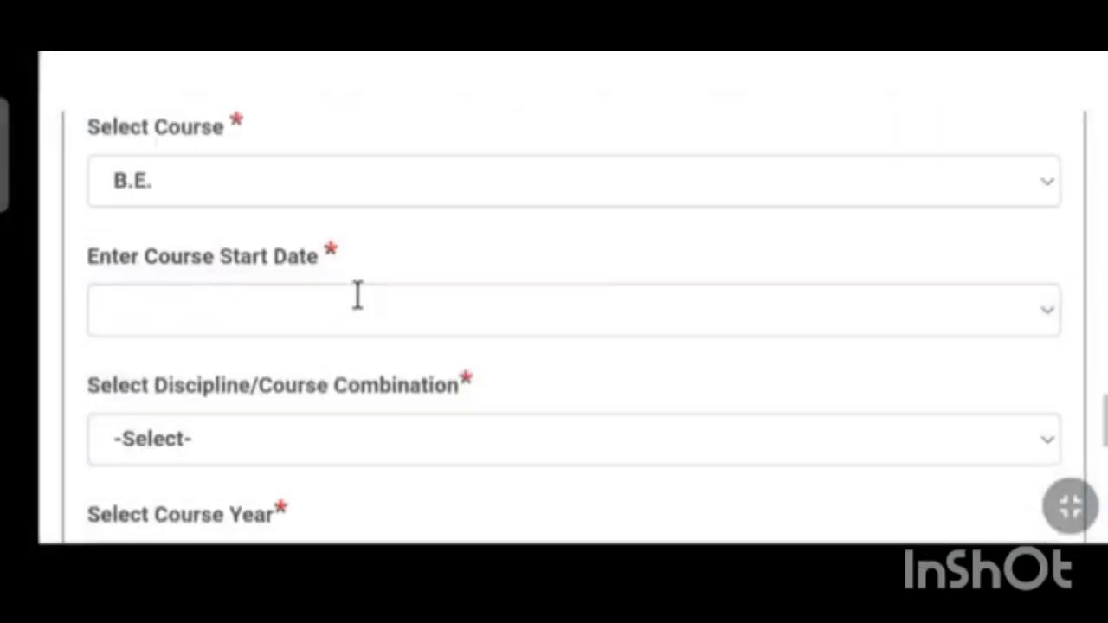
left_click(350, 298)
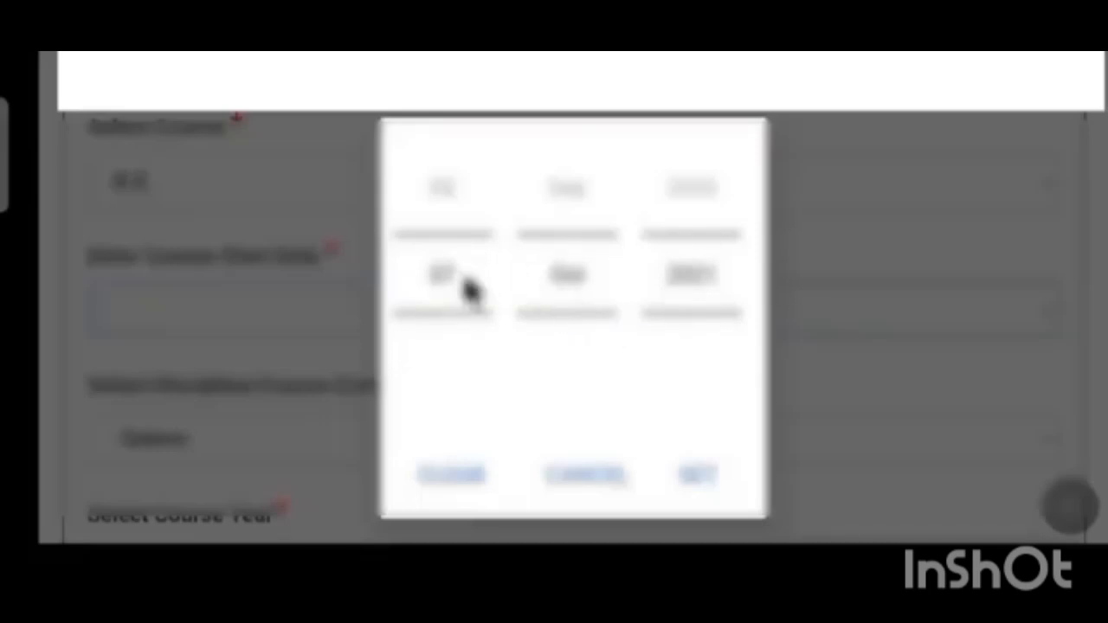
scroll(453, 247, "up", 6)
left_click(663, 470)
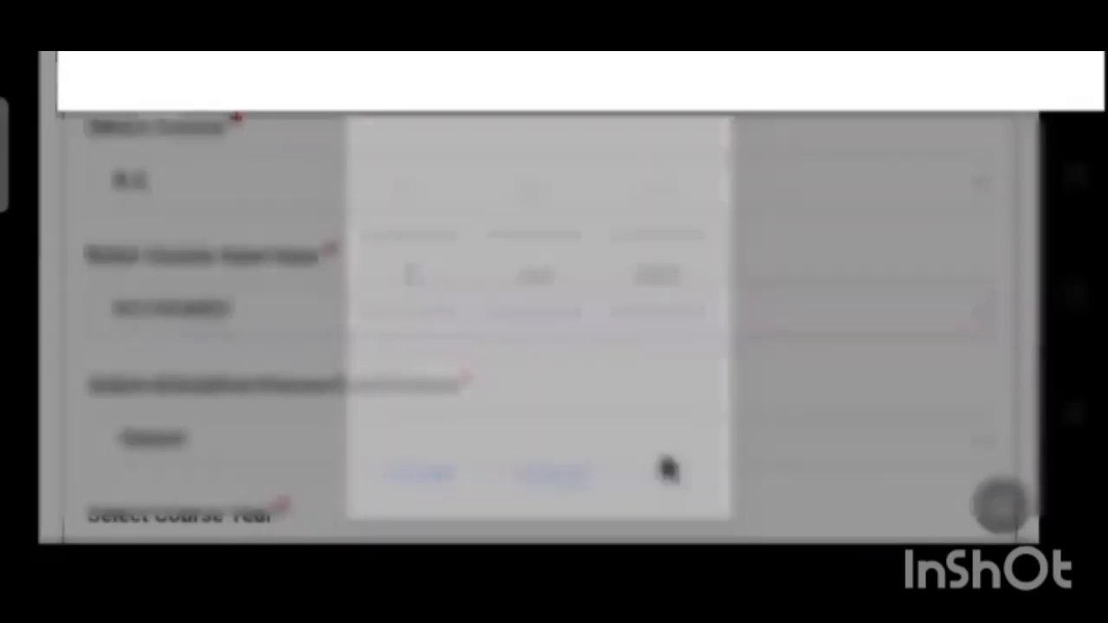
Step: Choose Mechanical Engineering as the discipline
scroll(598, 371, "down", 2)
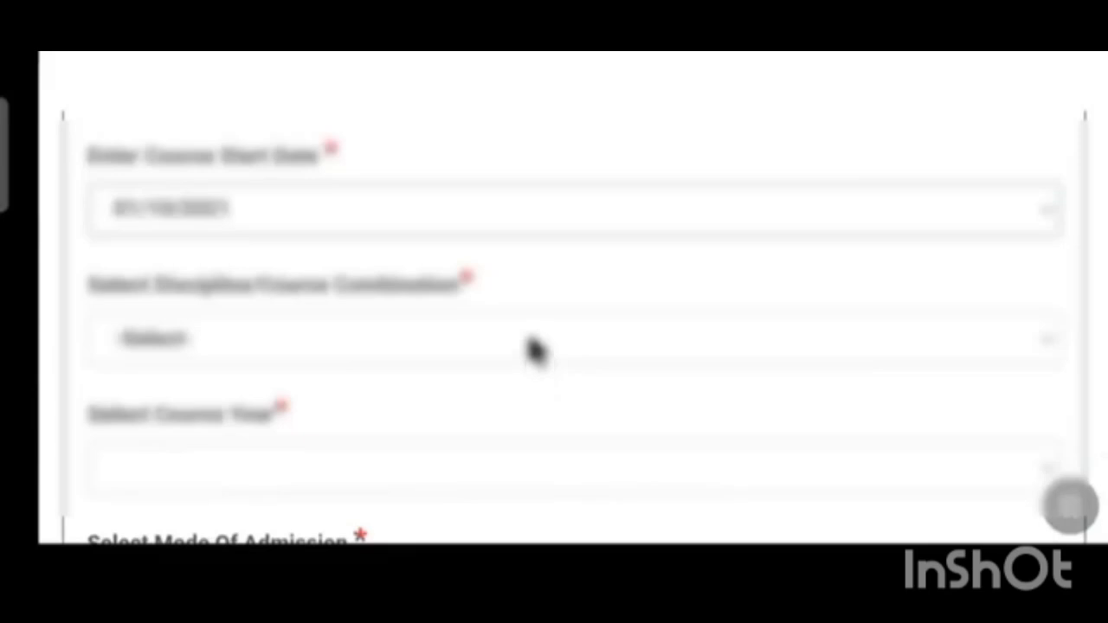
left_click(531, 342)
scroll(535, 342, "down", 3)
left_click(588, 452)
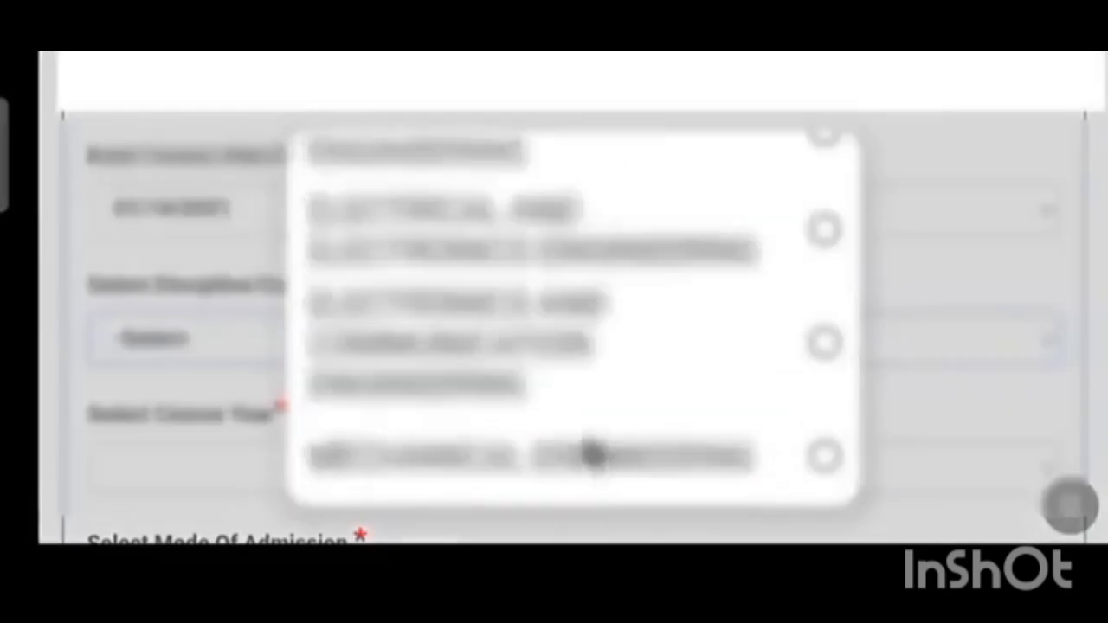
scroll(536, 376, "down", 3)
Step: Choose THIRD as the course year and KEA/COMED K/AIQ/CAC Counselling as the admission mode
left_click(525, 284)
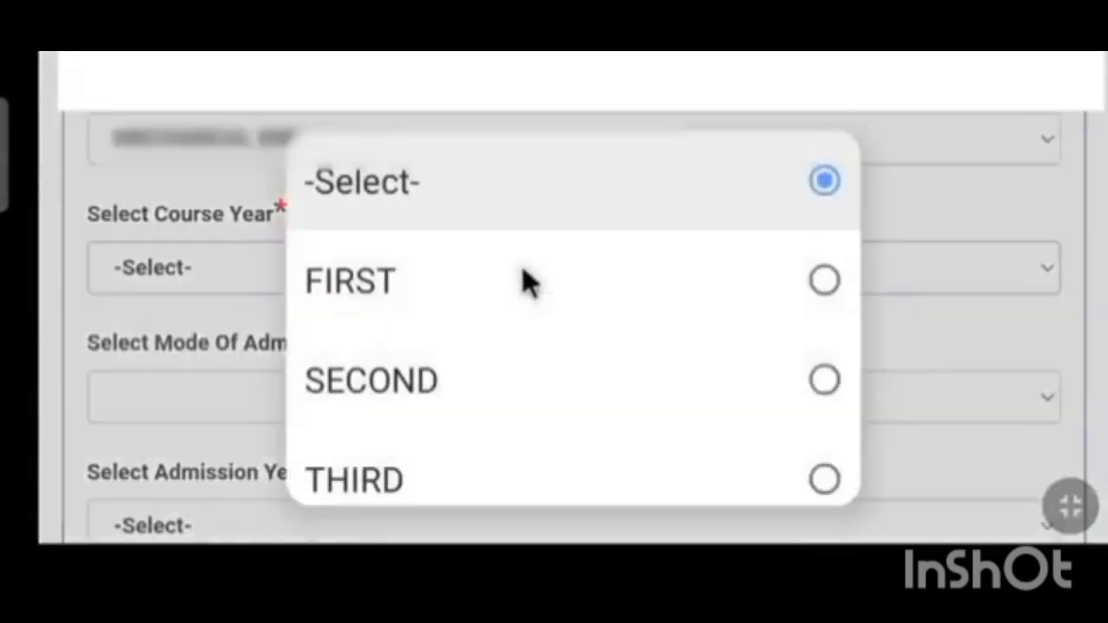
left_click(495, 470)
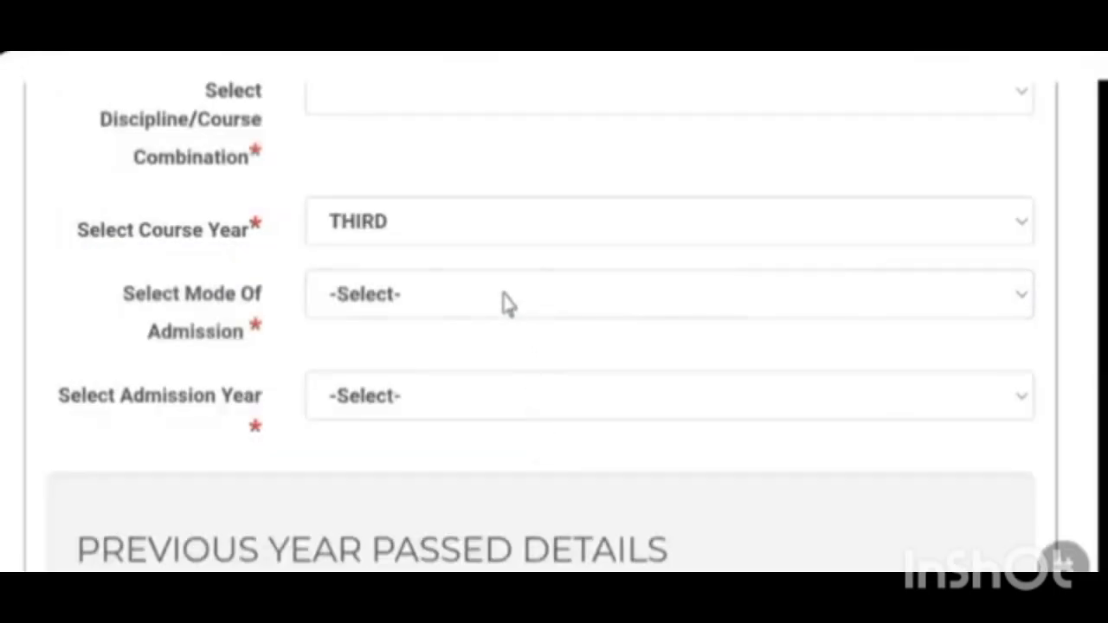
left_click(508, 303)
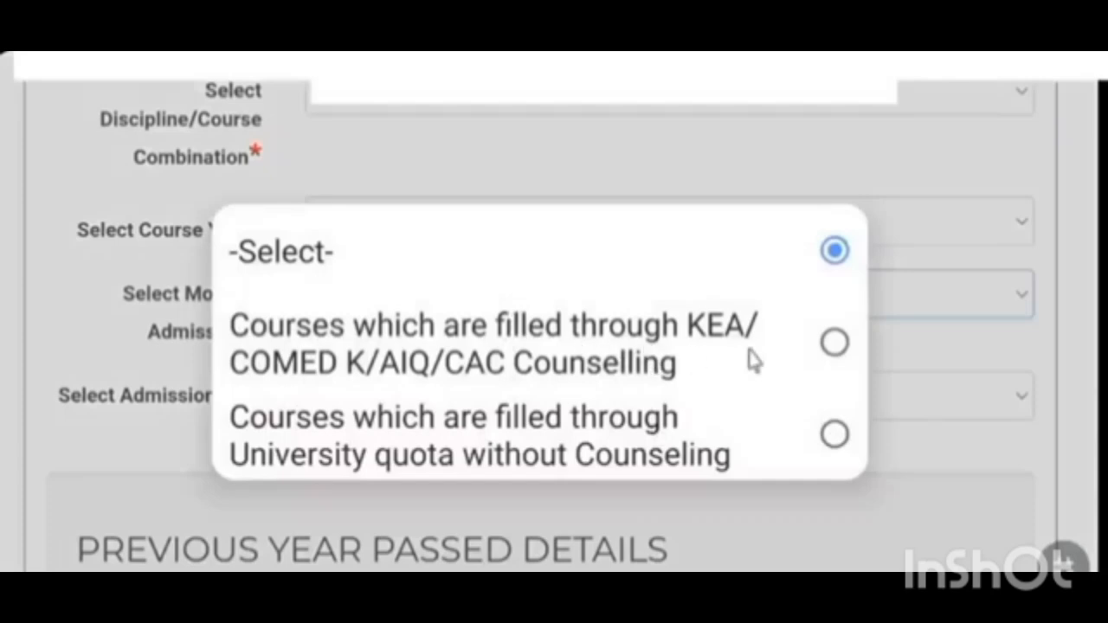
left_click(834, 346)
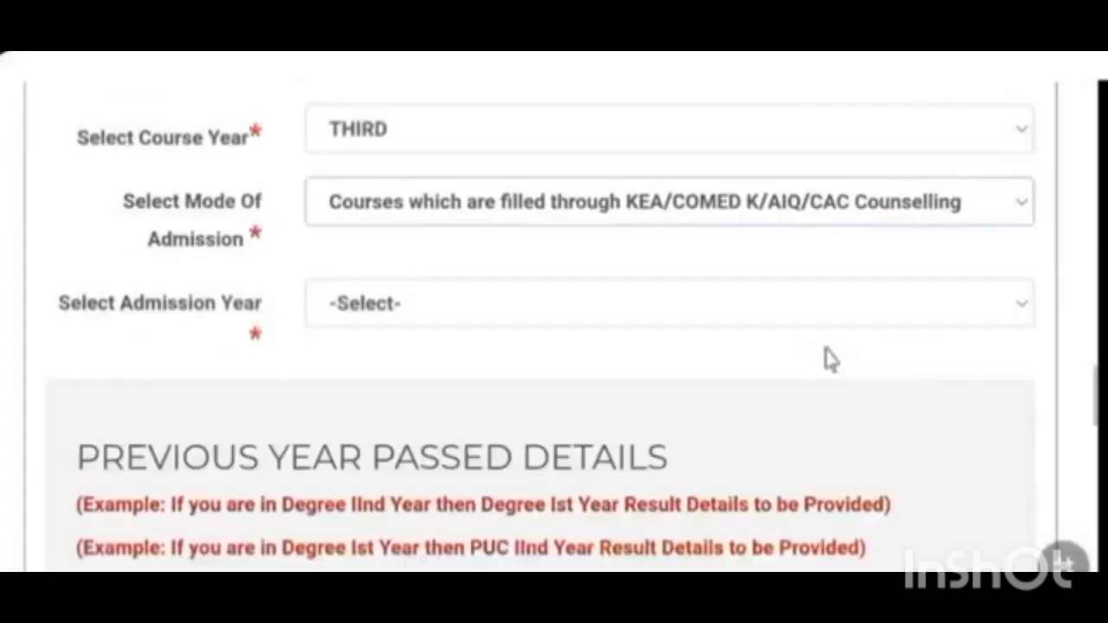
left_click(666, 219)
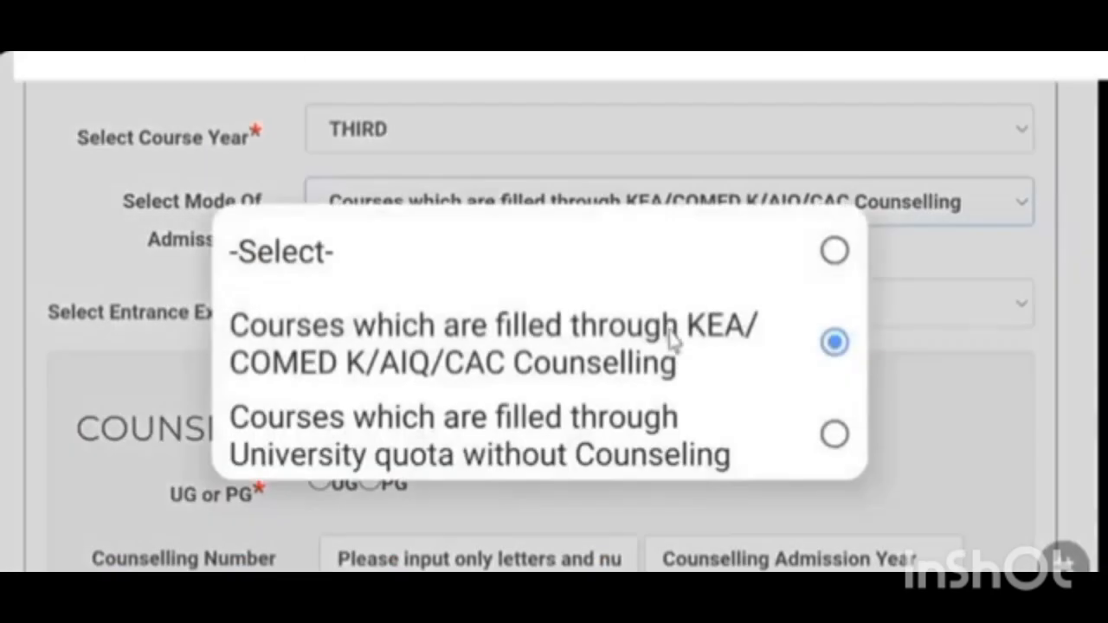
left_click(727, 339)
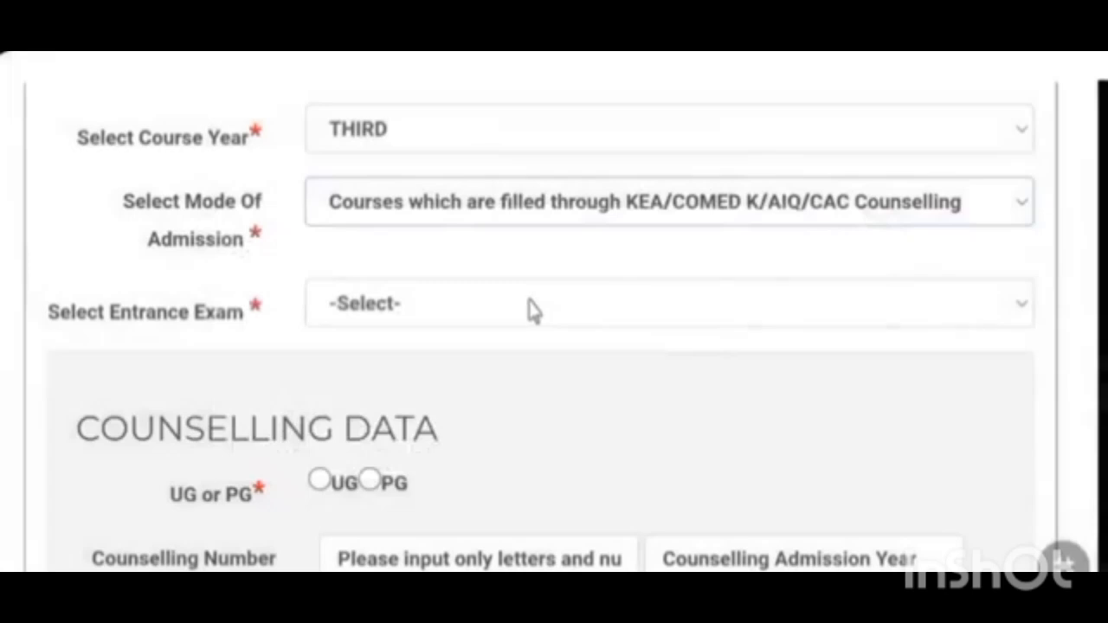
Step: Select CET-KEA as the entrance exam
left_click(533, 309)
scroll(511, 386, "down", 3)
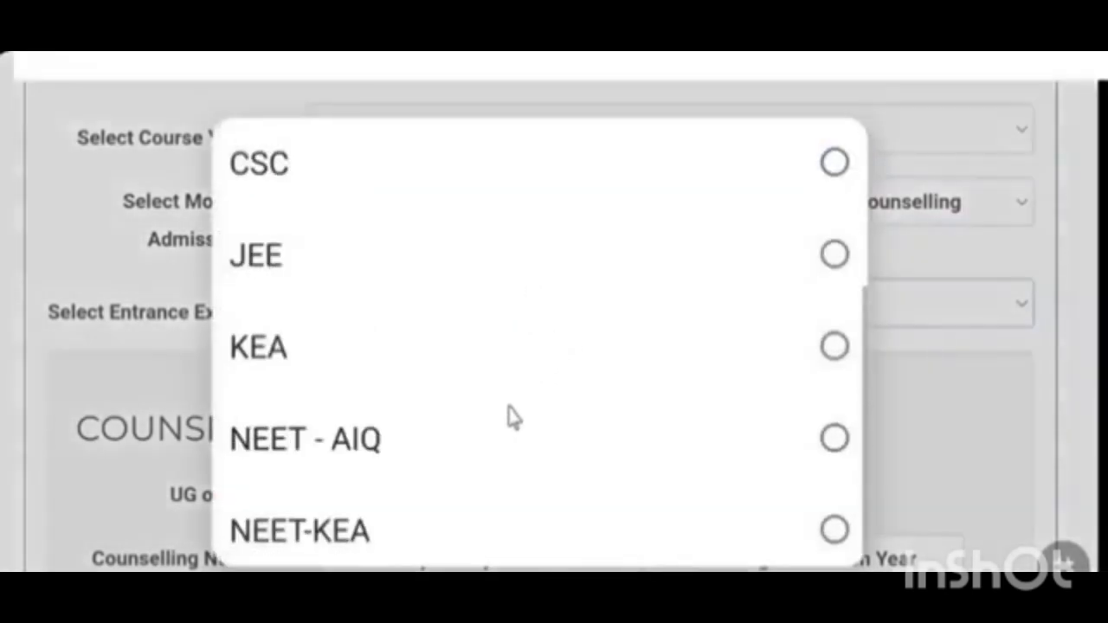
scroll(512, 416, "up", 3)
left_click(496, 275)
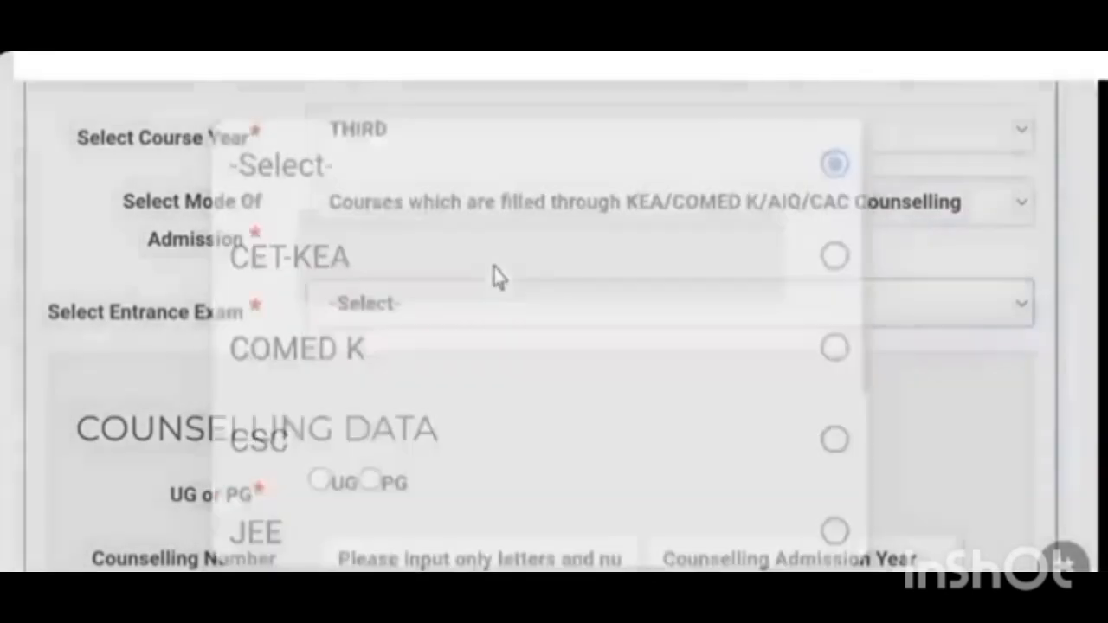
Step: Mark the counselling as UG ENGINEERING and fetch the student's counselling data with GET DATA
scroll(514, 334, "down", 2)
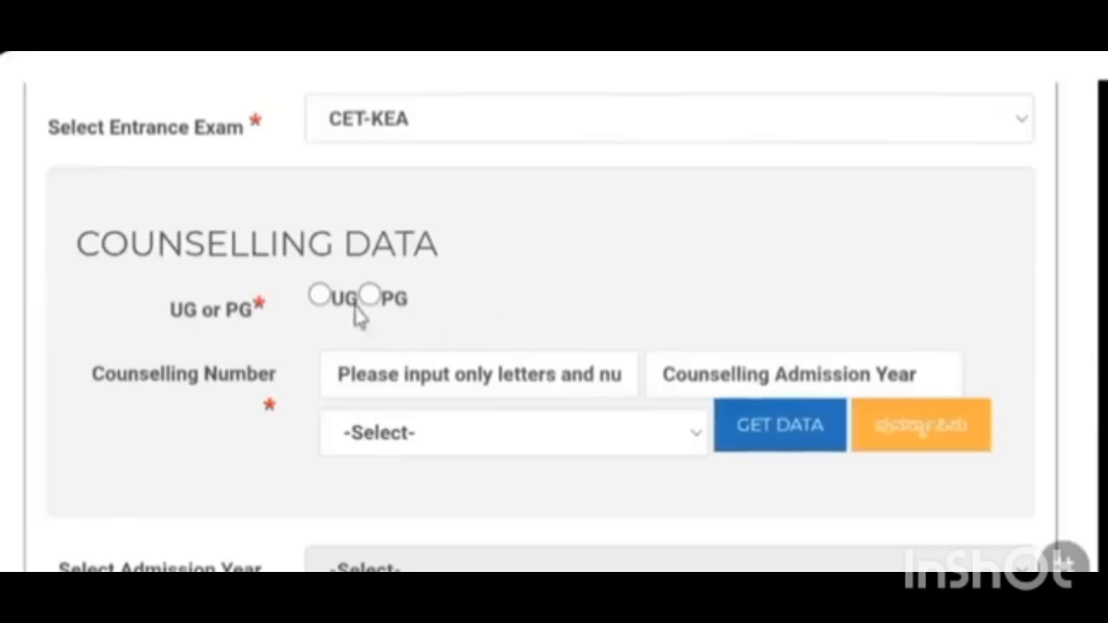
left_click(320, 296)
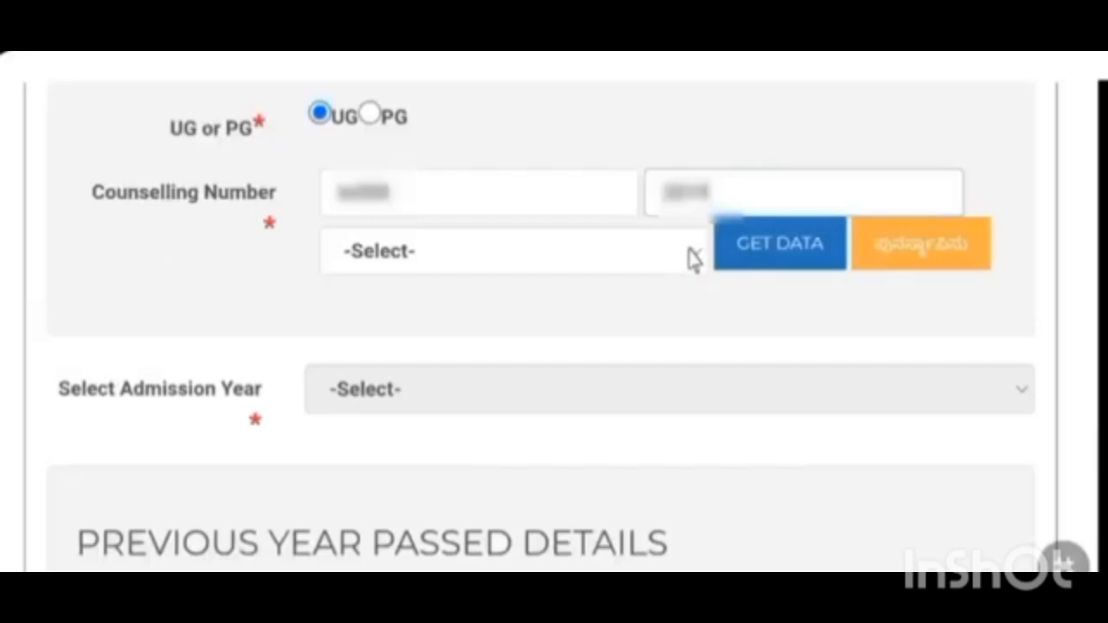
left_click(690, 249)
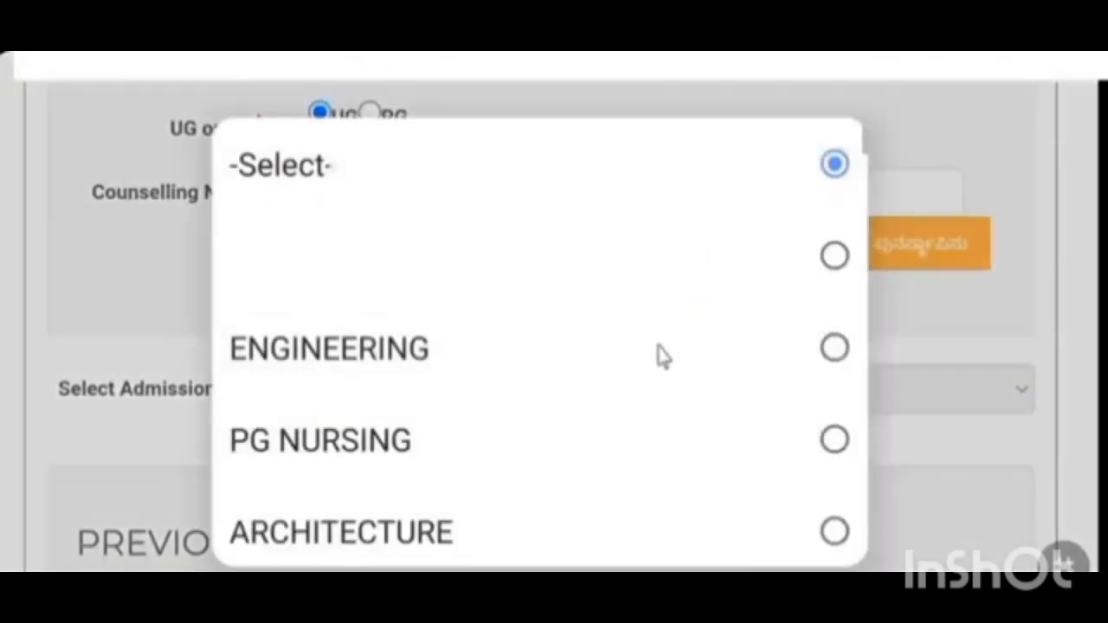
left_click(660, 353)
left_click(743, 260)
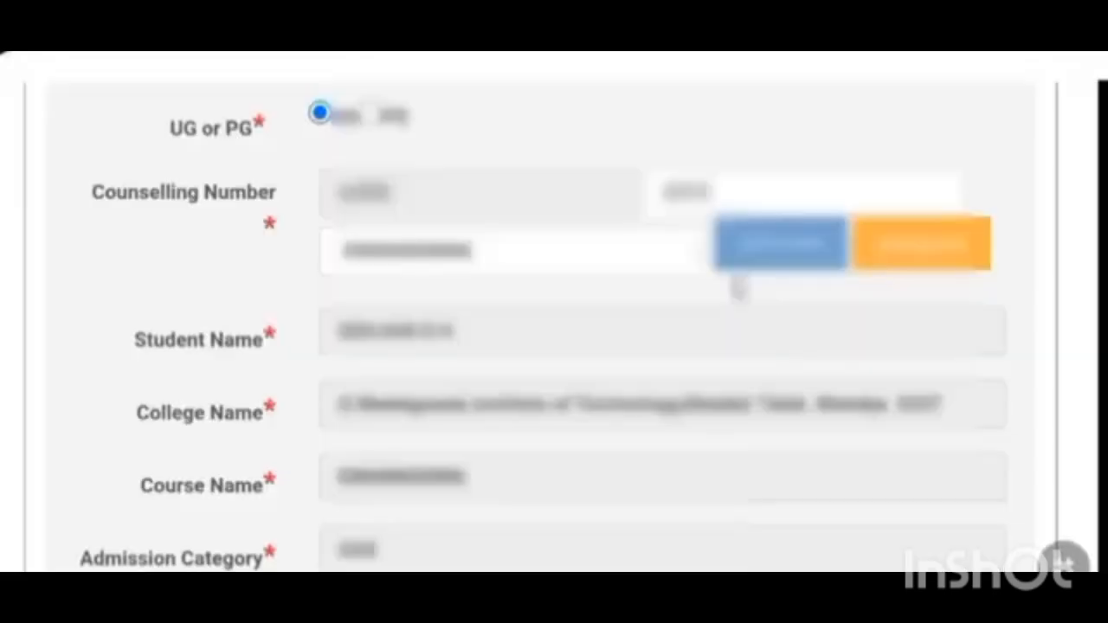
Step: Under Course Details, mark the course as Semester-based with results recorded as Marks
scroll(635, 335, "down", 2)
scroll(667, 321, "down", 2)
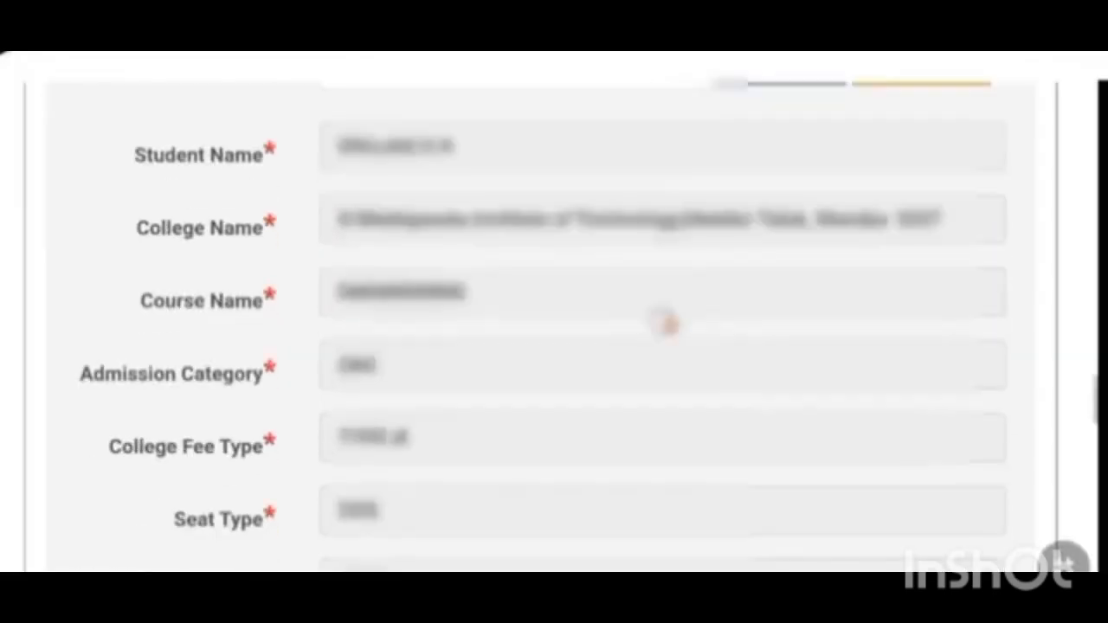
scroll(667, 324, "down", 1)
scroll(667, 324, "down", 1)
scroll(667, 324, "down", 1)
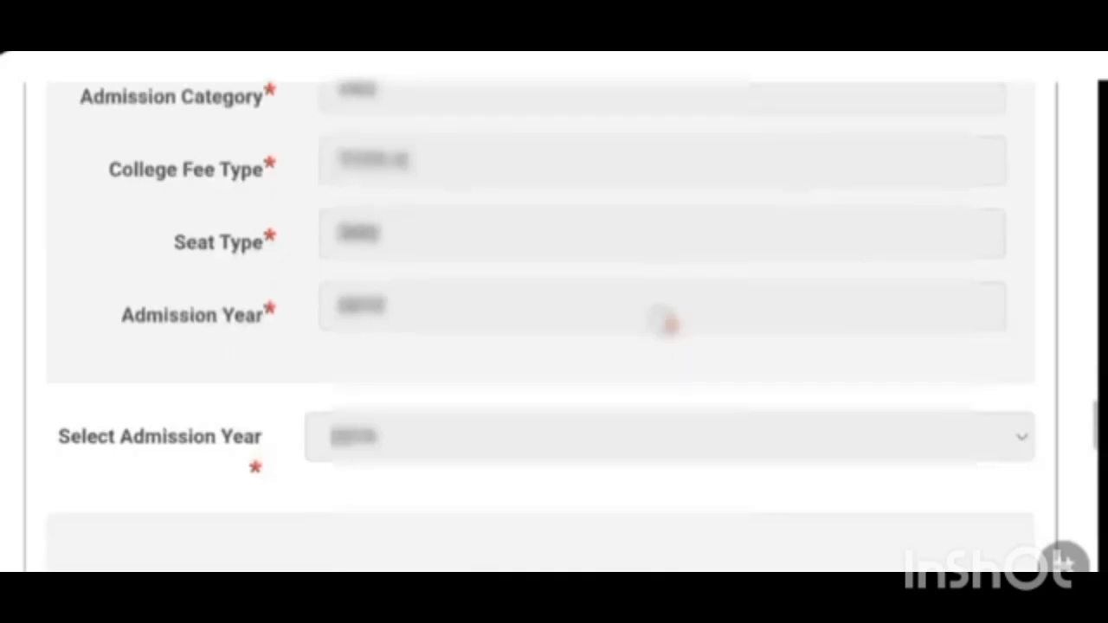
scroll(520, 324, "down", 2)
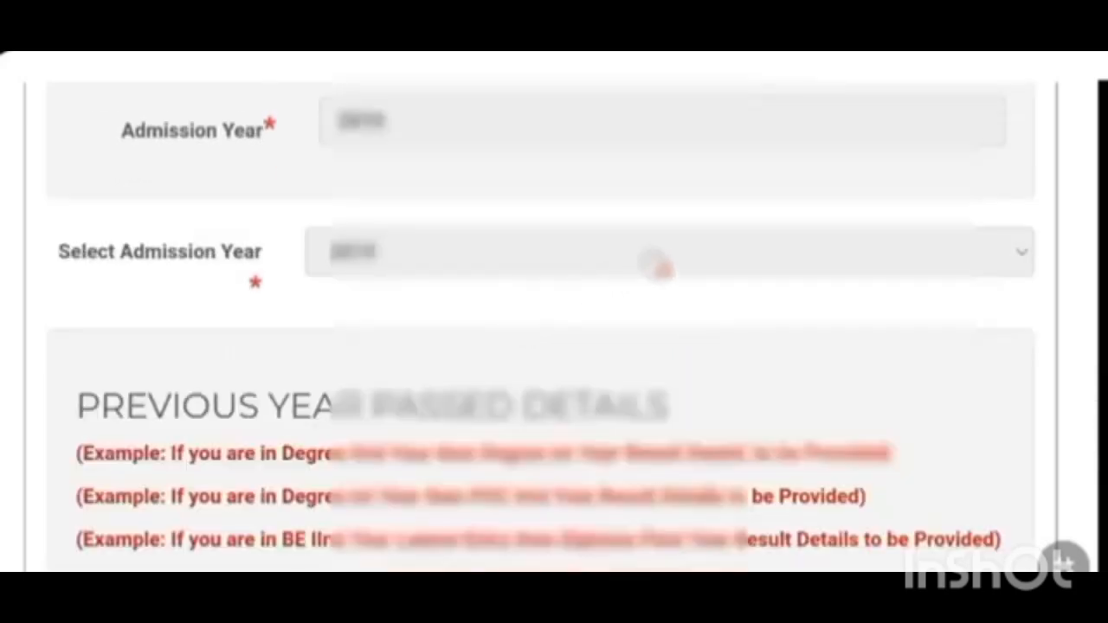
scroll(656, 266, "down", 5)
scroll(650, 265, "up", 2)
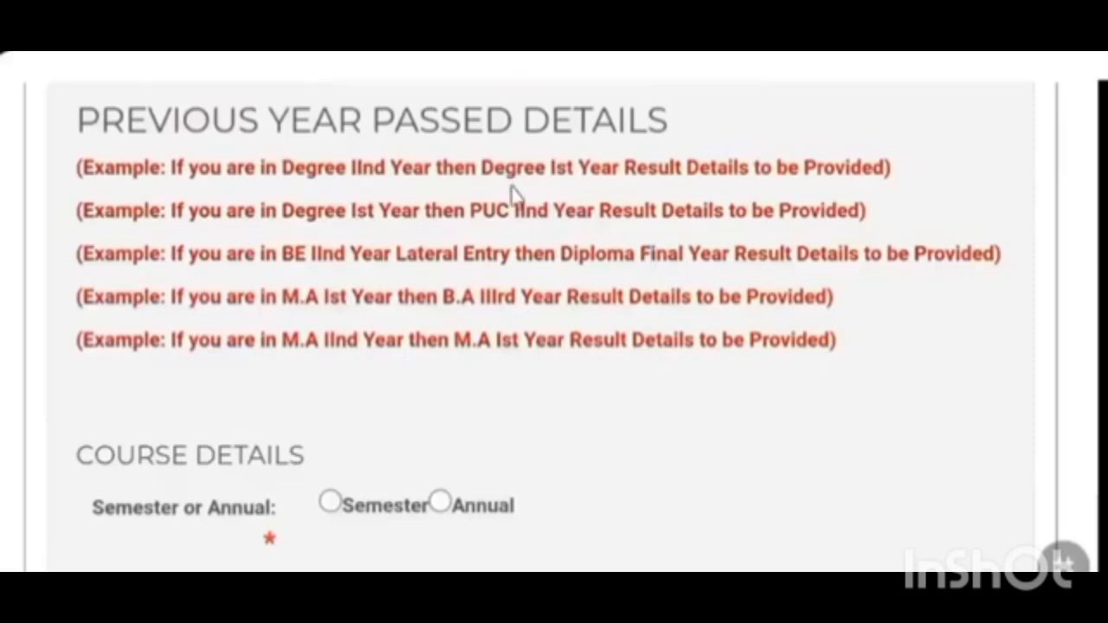
scroll(387, 299, "down", 2)
left_click(355, 330)
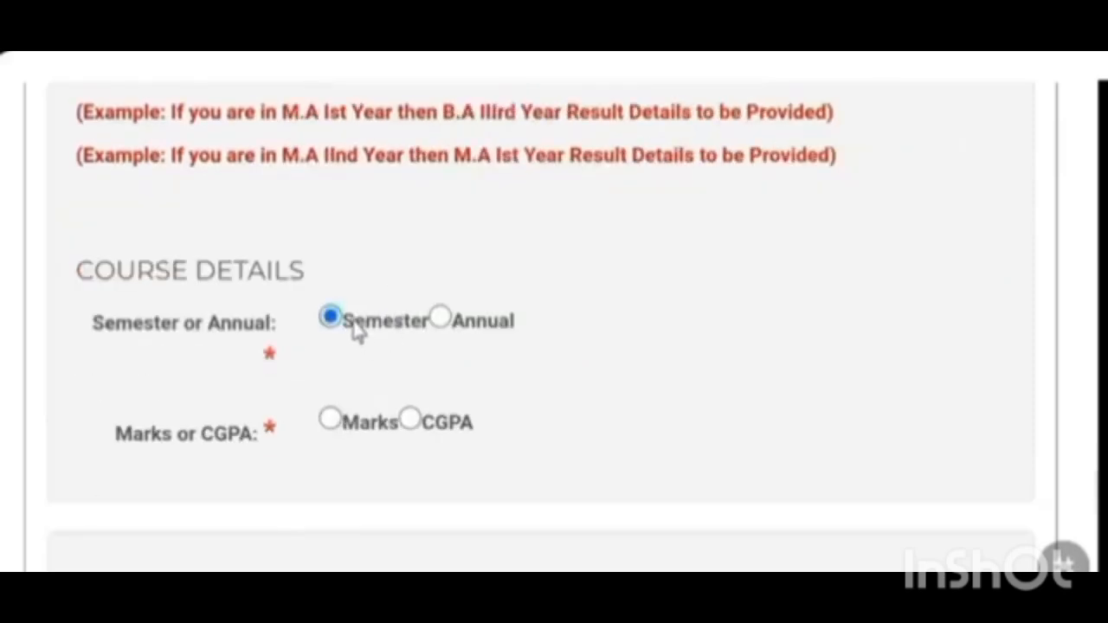
left_click(325, 424)
scroll(322, 428, "down", 2)
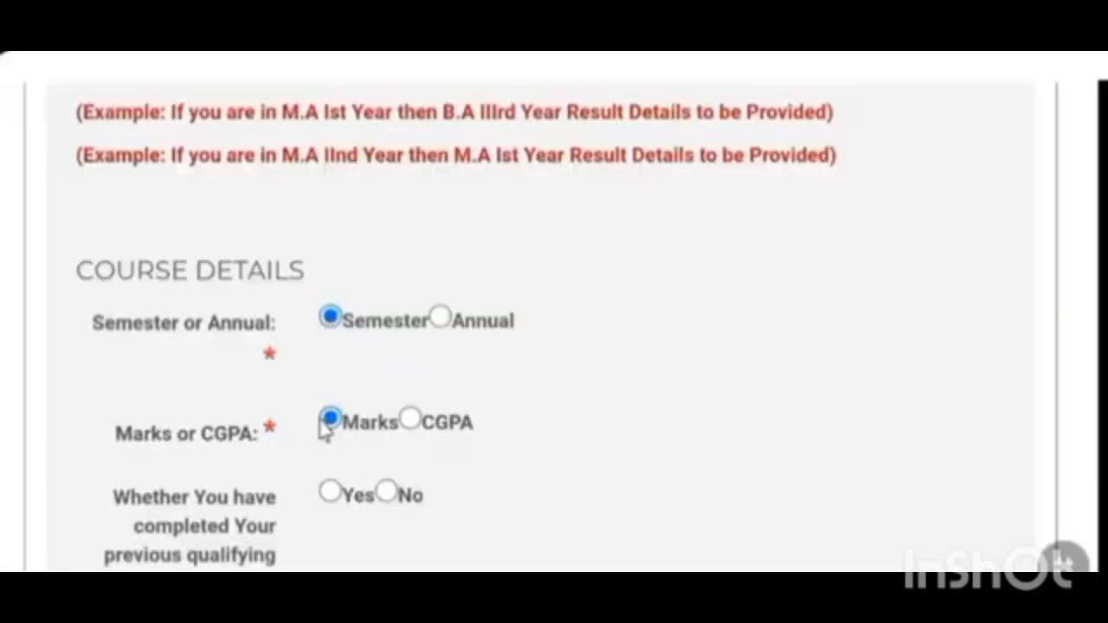
scroll(322, 428, "down", 2)
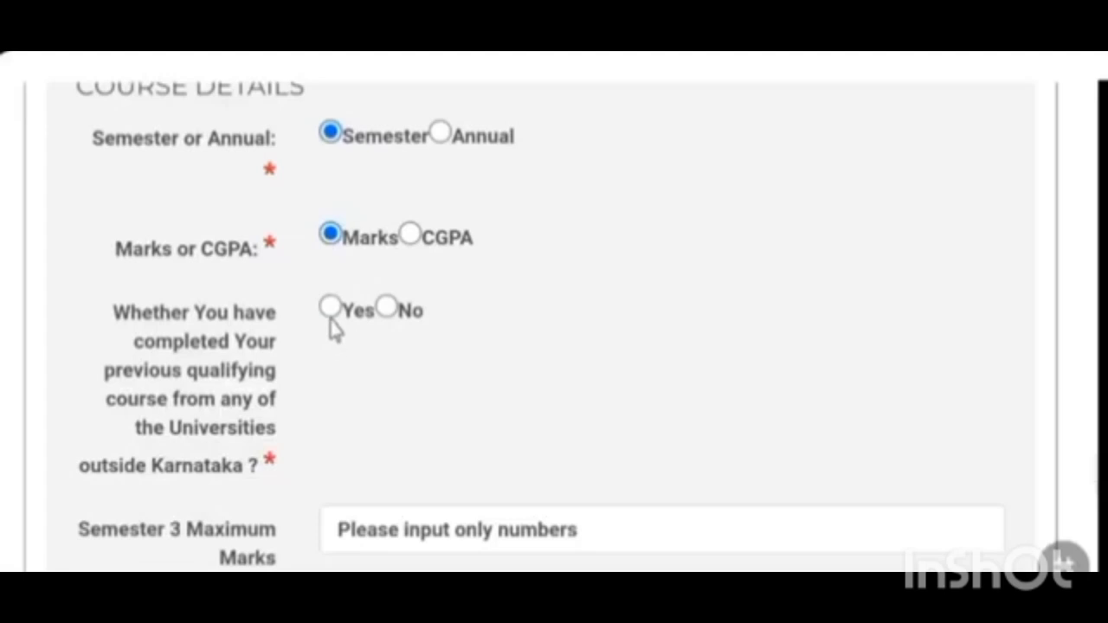
scroll(329, 329, "down", 1)
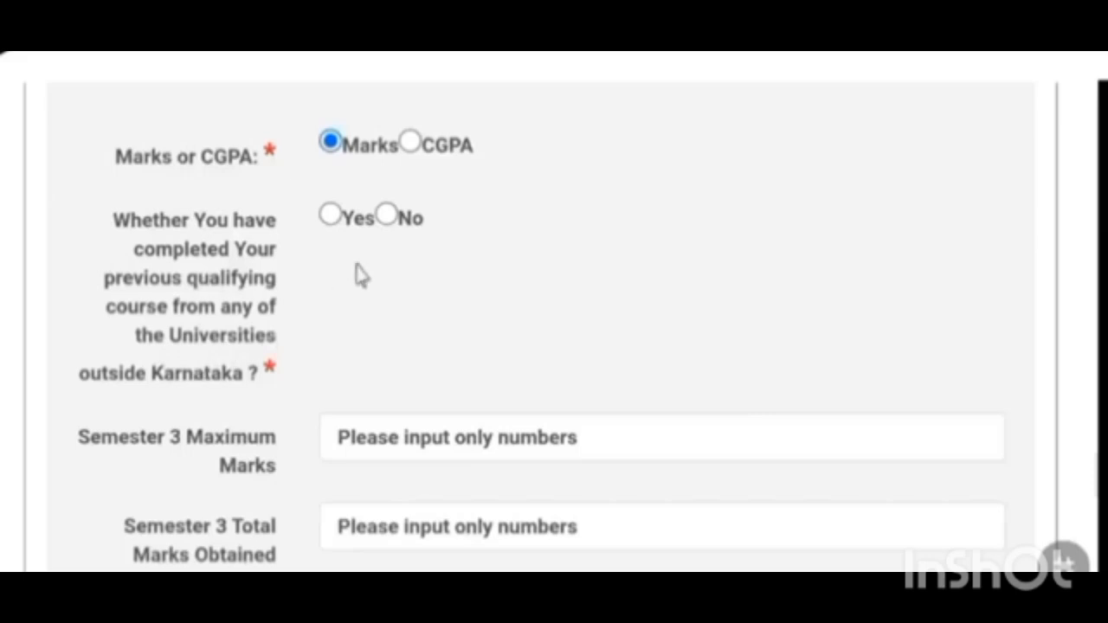
Step: Answer No to studying outside Karnataka and pick B.E. as the previous-year course
left_click(386, 217)
scroll(390, 294, "down", 1)
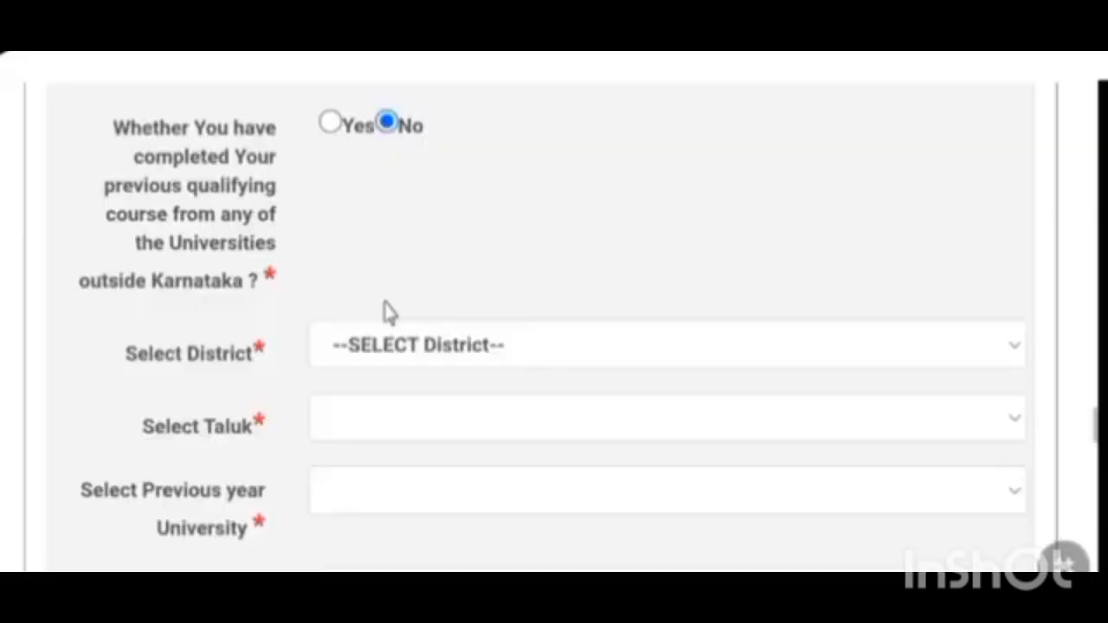
scroll(387, 312, "down", 1)
left_click(439, 263)
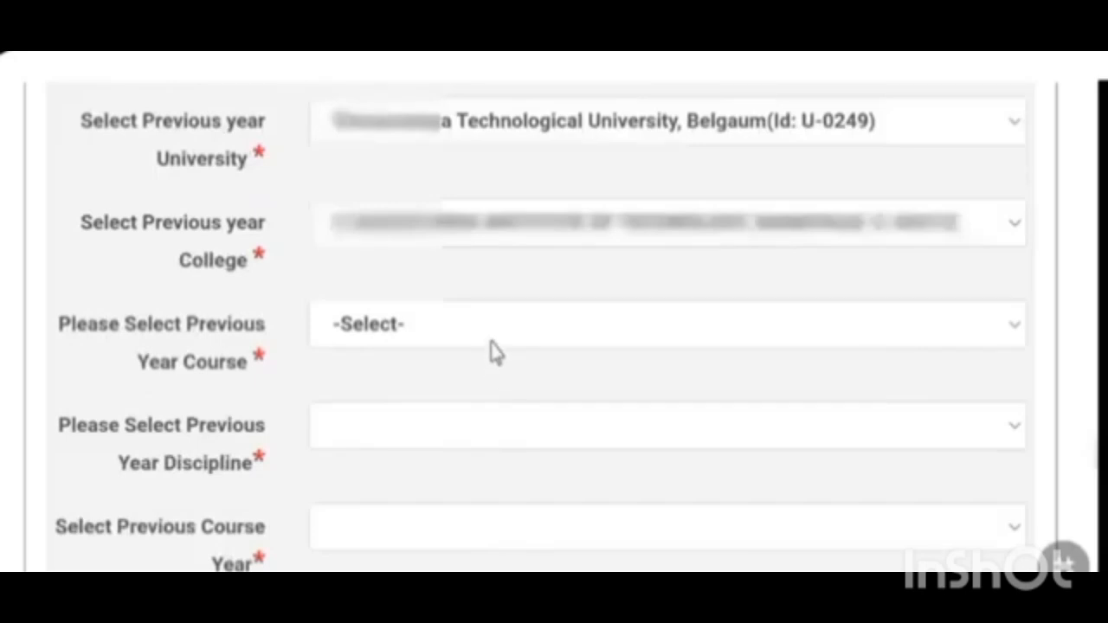
left_click(491, 336)
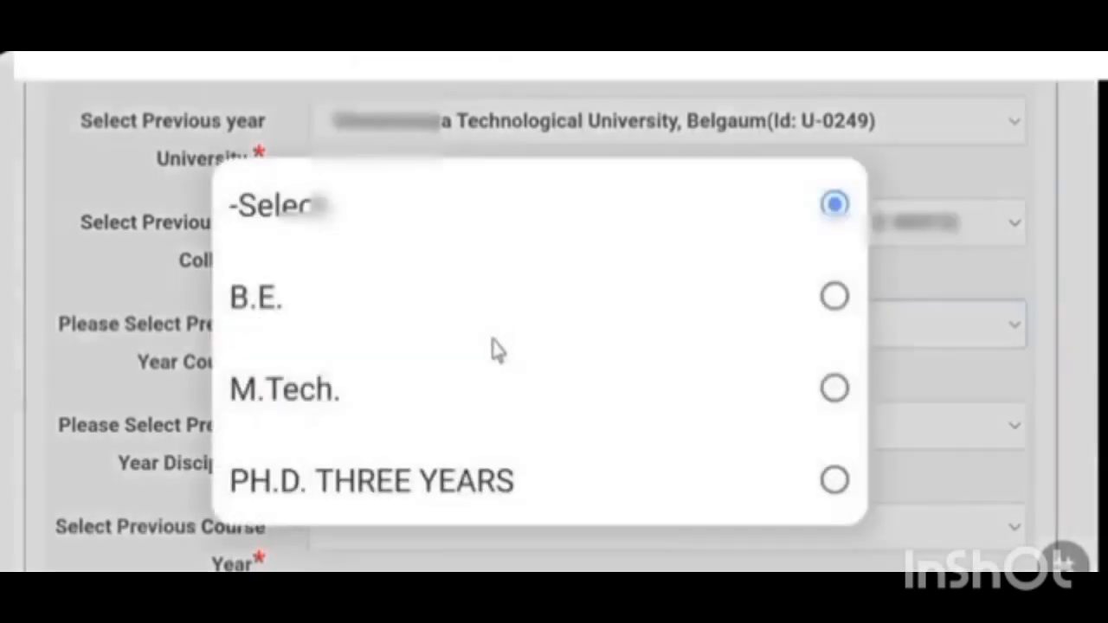
left_click(366, 304)
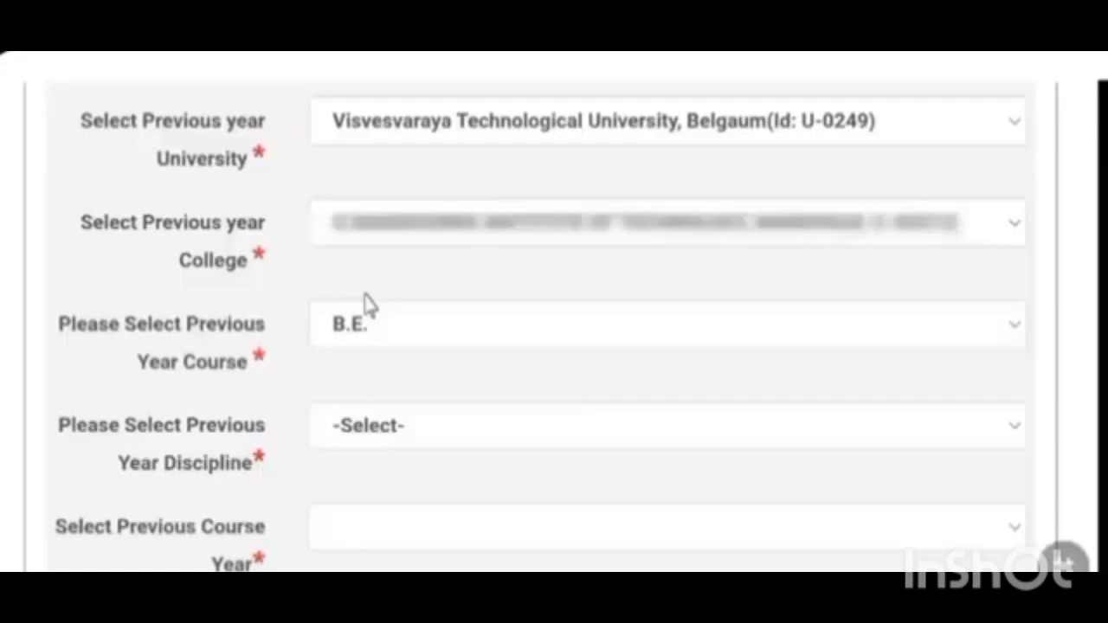
Step: Select the previous-year discipline
scroll(457, 368, "down", 2)
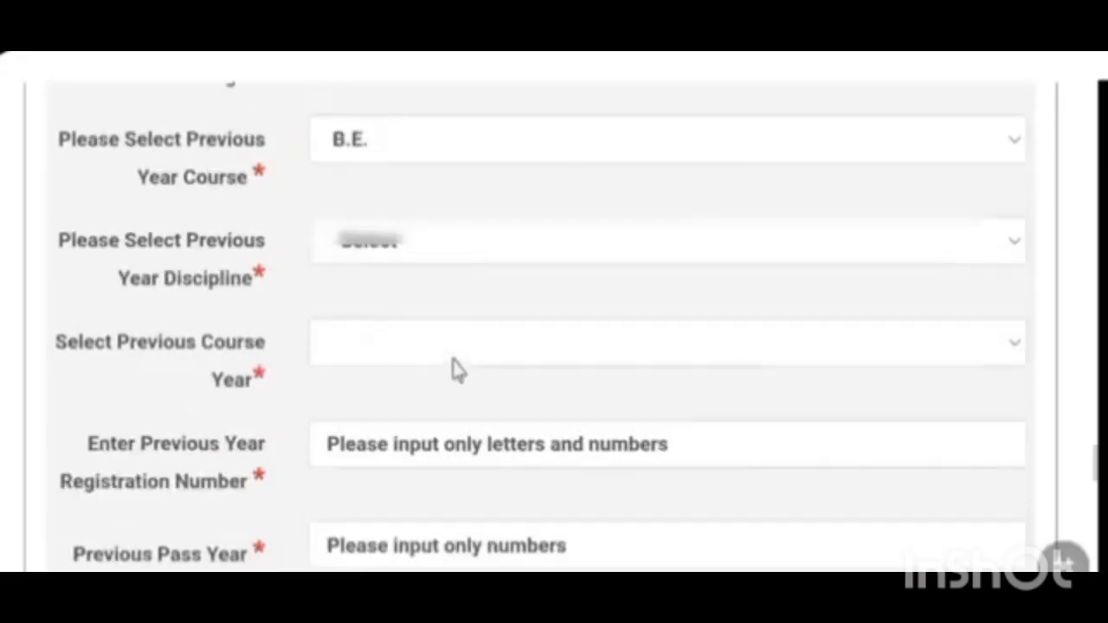
left_click(454, 251)
scroll(465, 331, "down", 3)
scroll(465, 331, "down", 15)
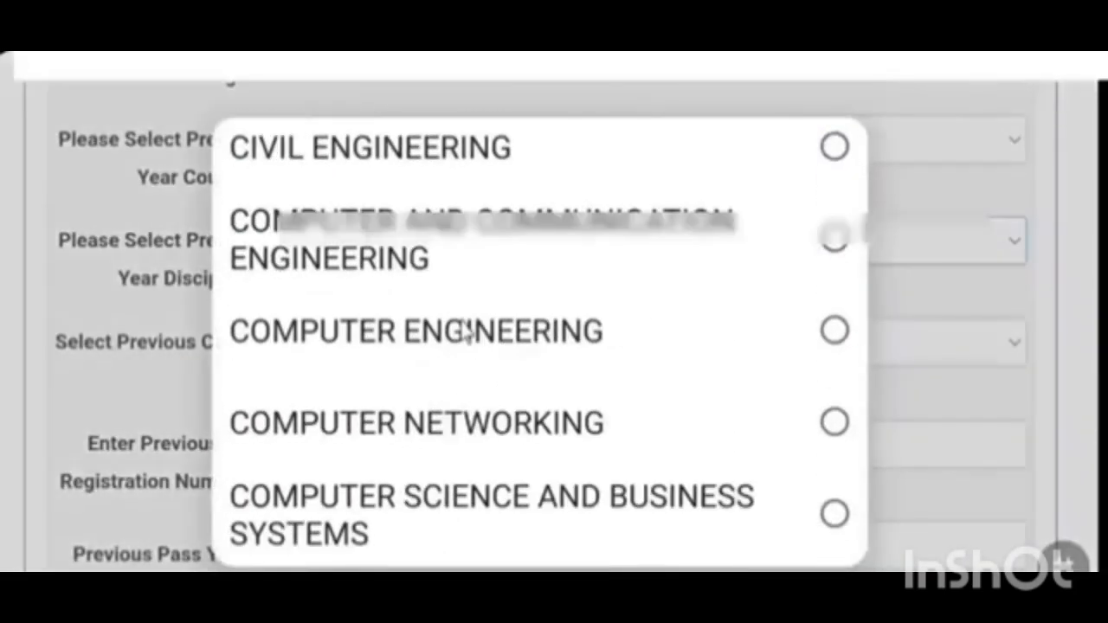
scroll(465, 346, "down", 15)
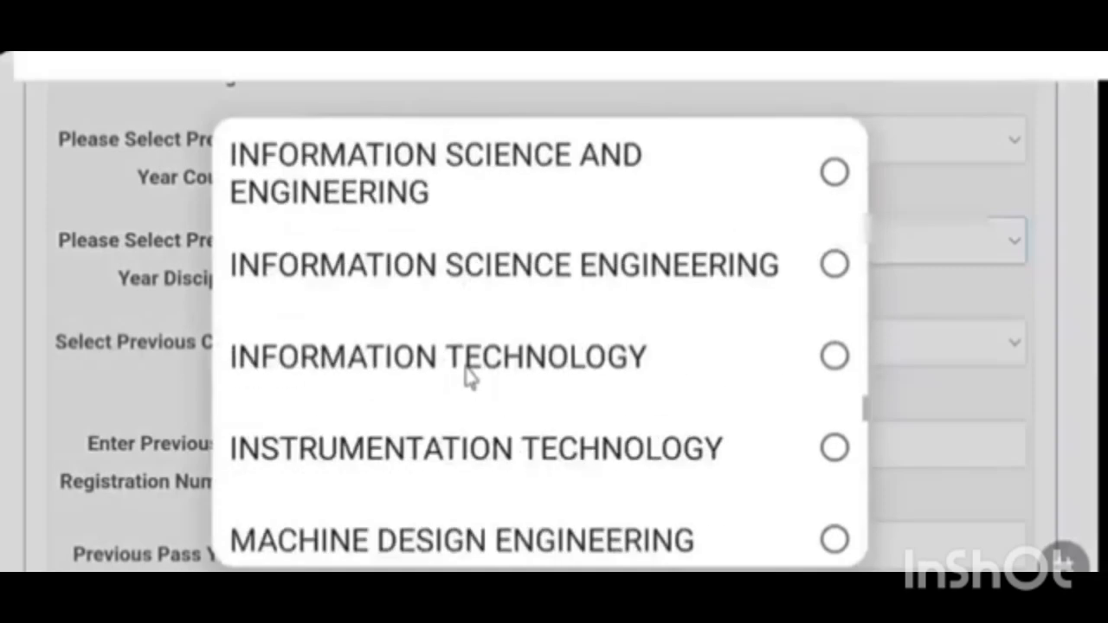
left_click(480, 346)
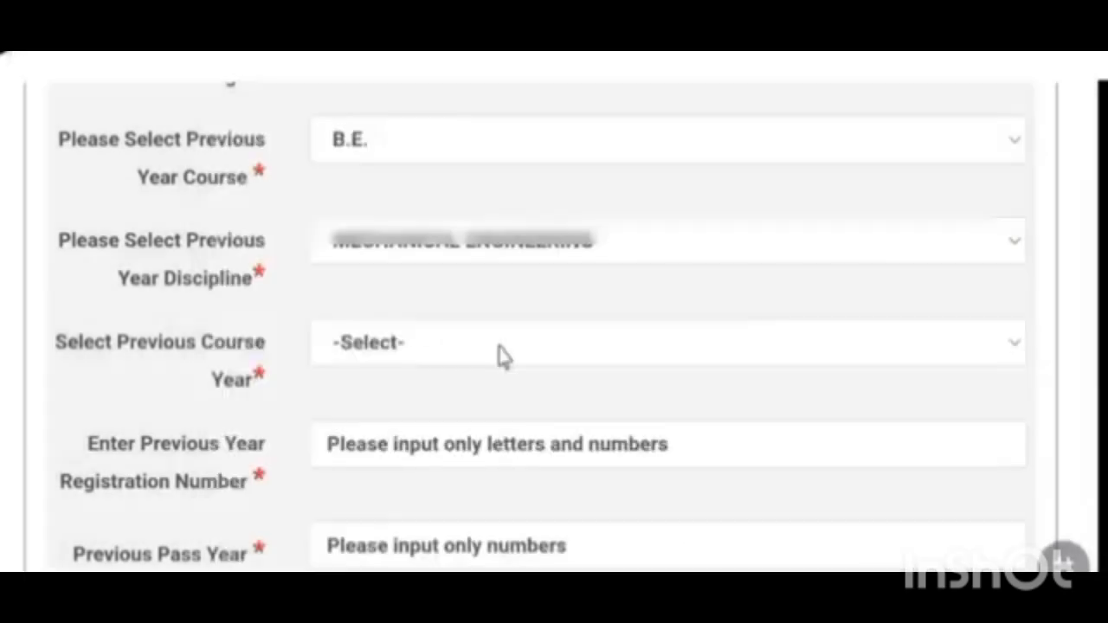
Step: Set the previous course year to SECOND and move to the previous pass year field
left_click(497, 355)
left_click(449, 356)
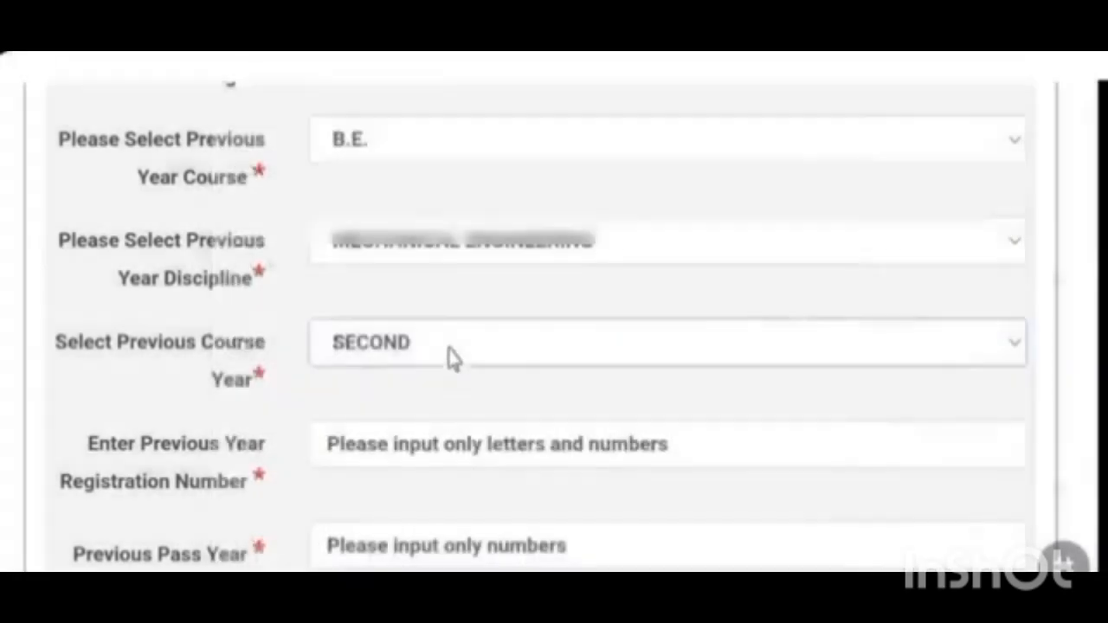
scroll(450, 342, "down", 3)
left_click(432, 272)
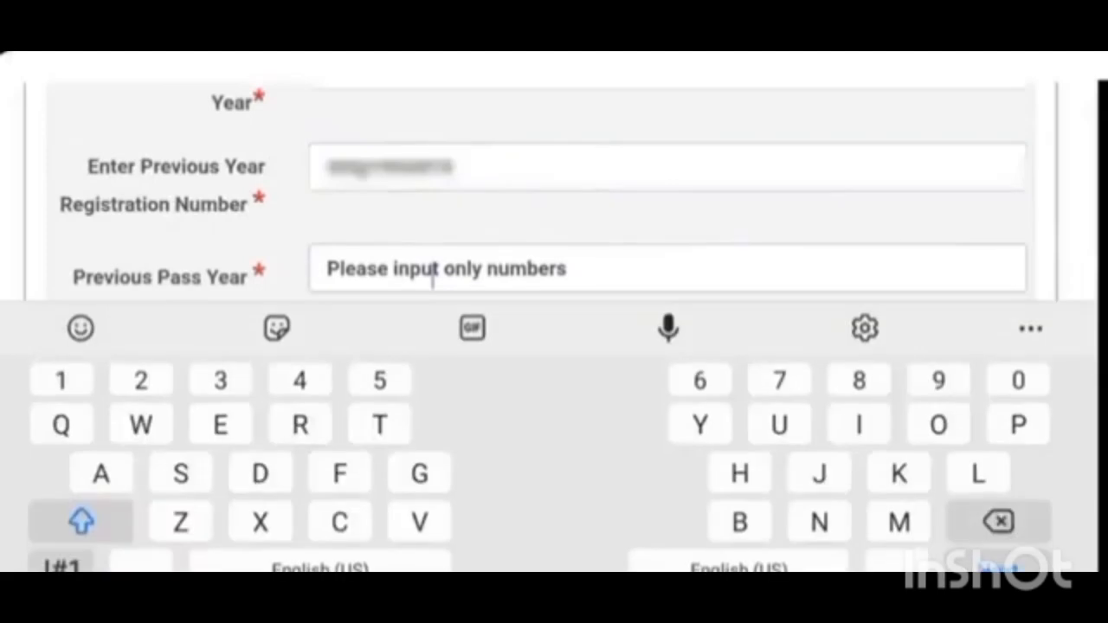
Step: Enter 2021 as the previous pass year and 2 as the years studied
type("2021")
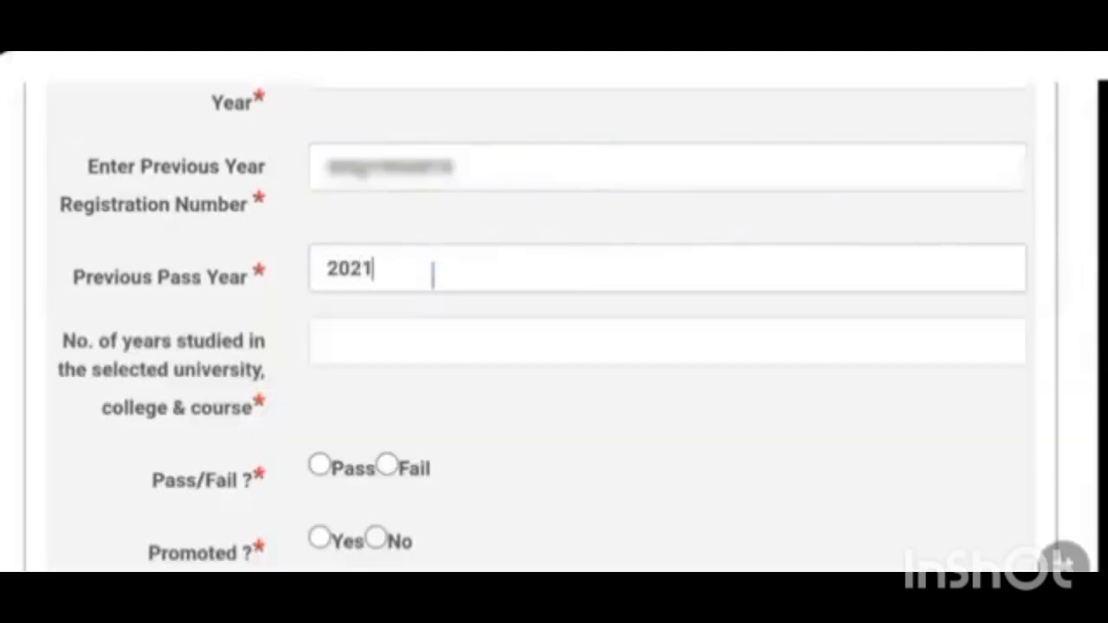
scroll(561, 339, "down", 1)
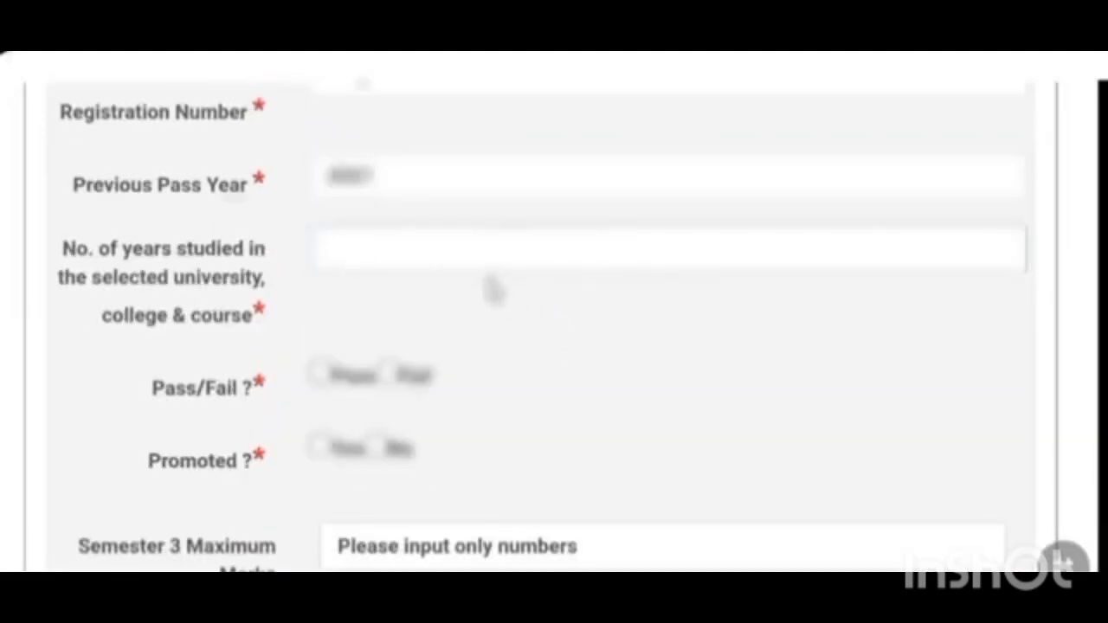
type("2")
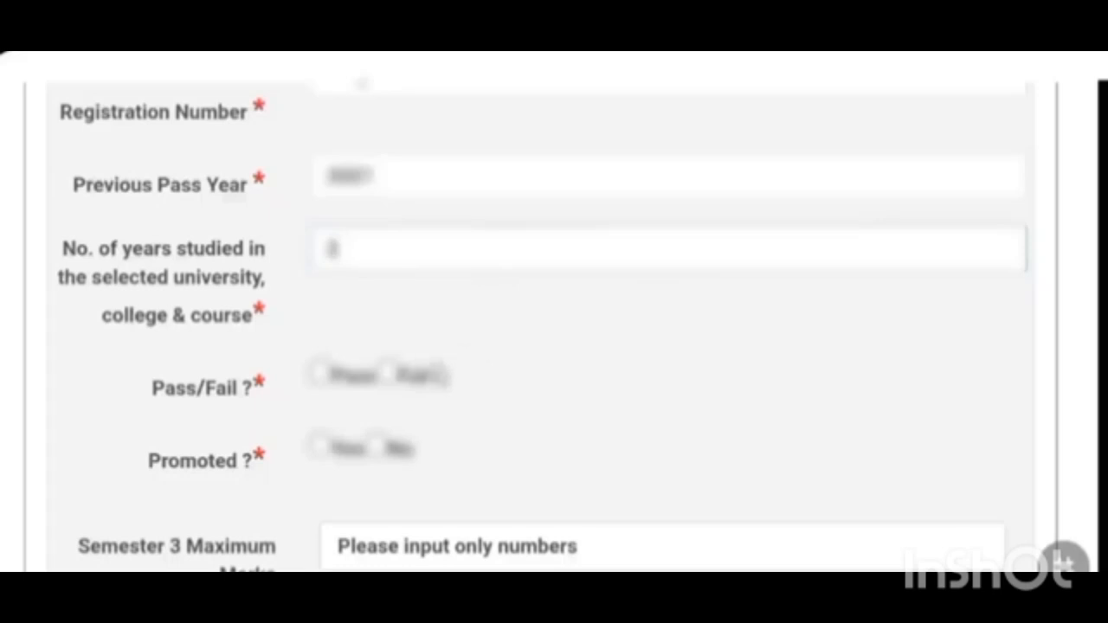
Step: Mark the previous-year result as Pass and answer Yes to being promoted
scroll(389, 355, "down", 1)
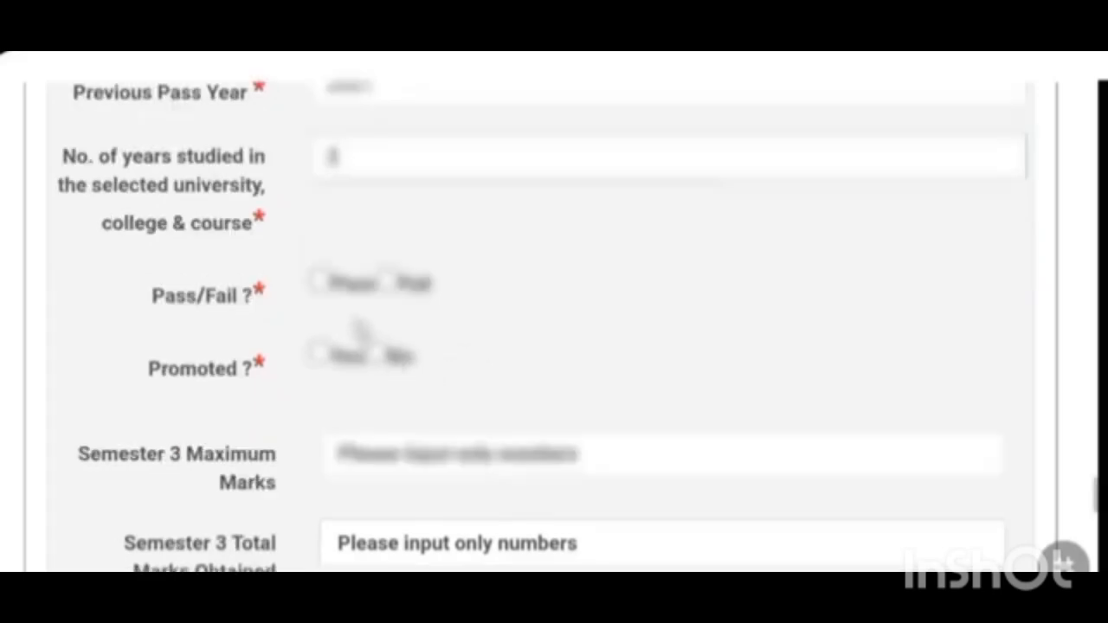
left_click(341, 292)
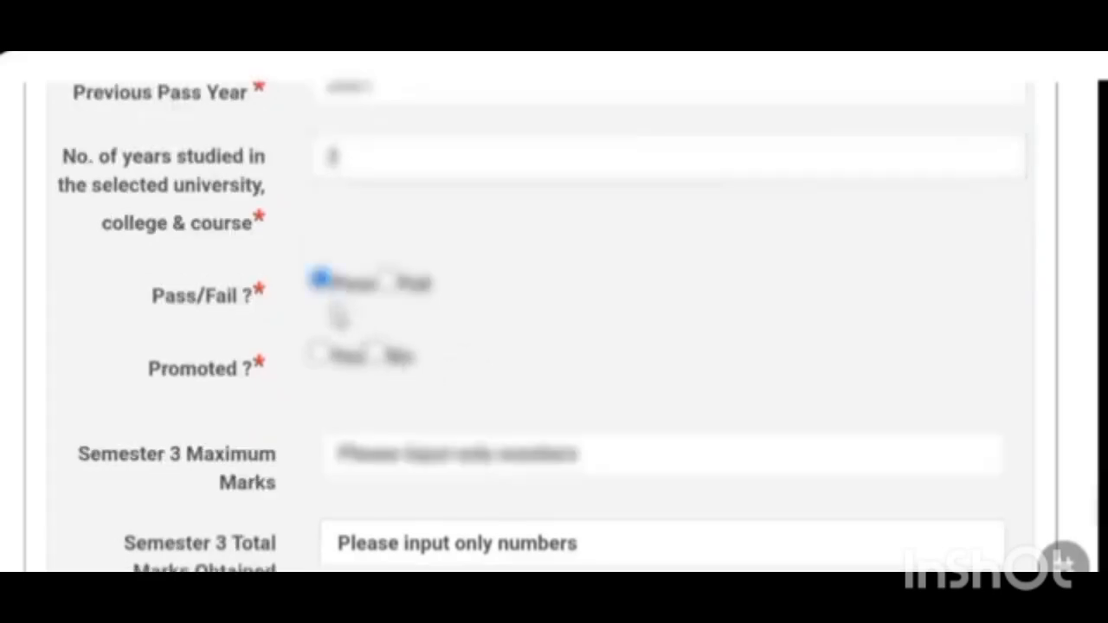
left_click(322, 354)
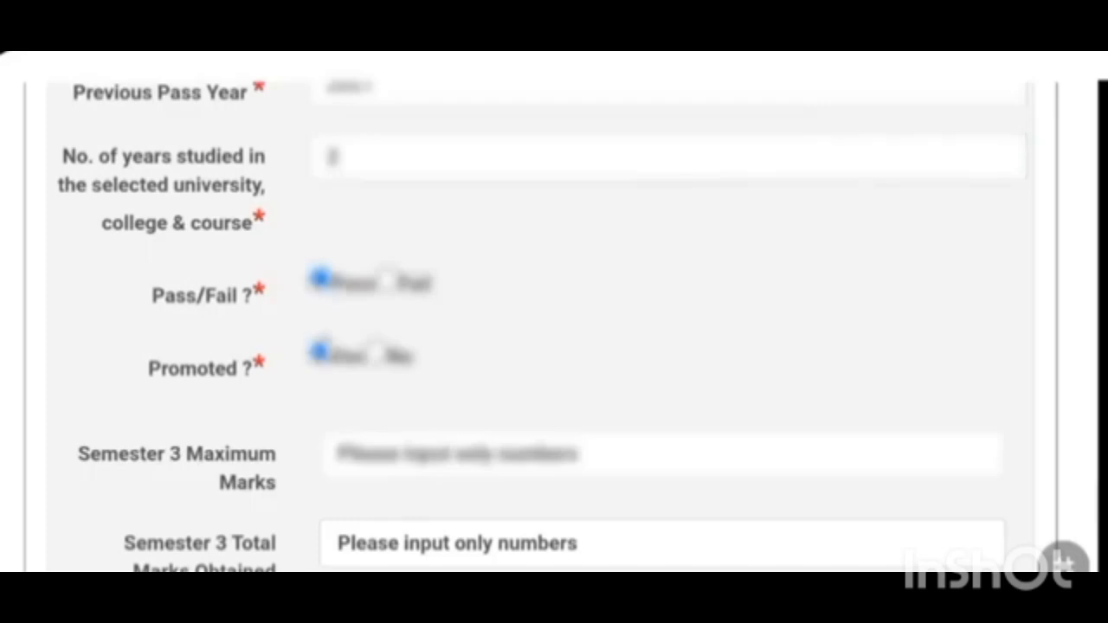
scroll(389, 348, "down", 1)
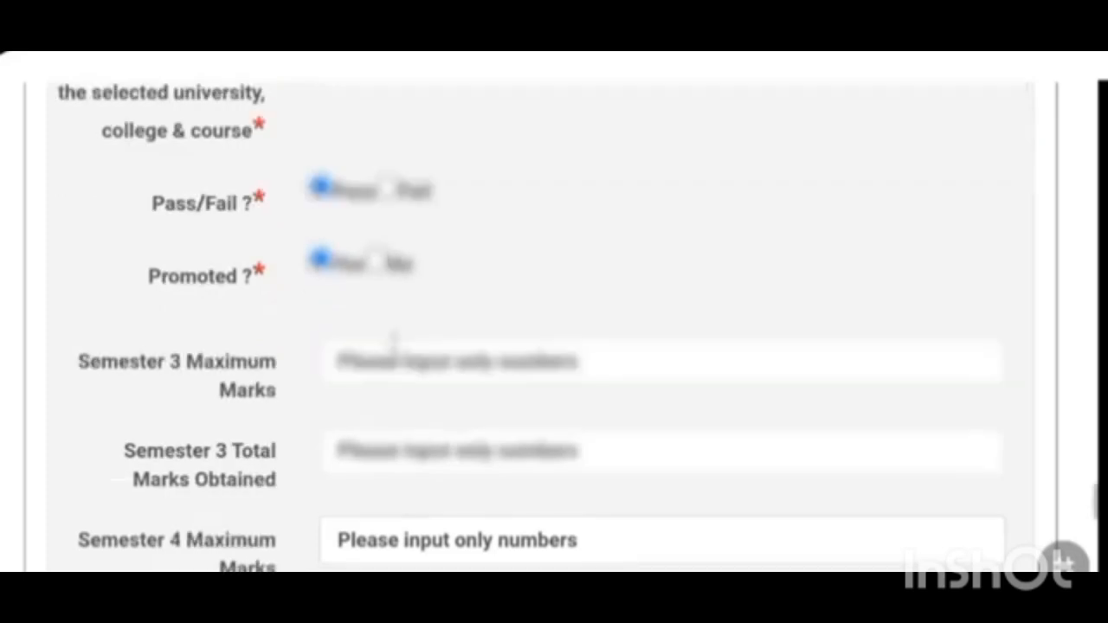
scroll(394, 339, "down", 2)
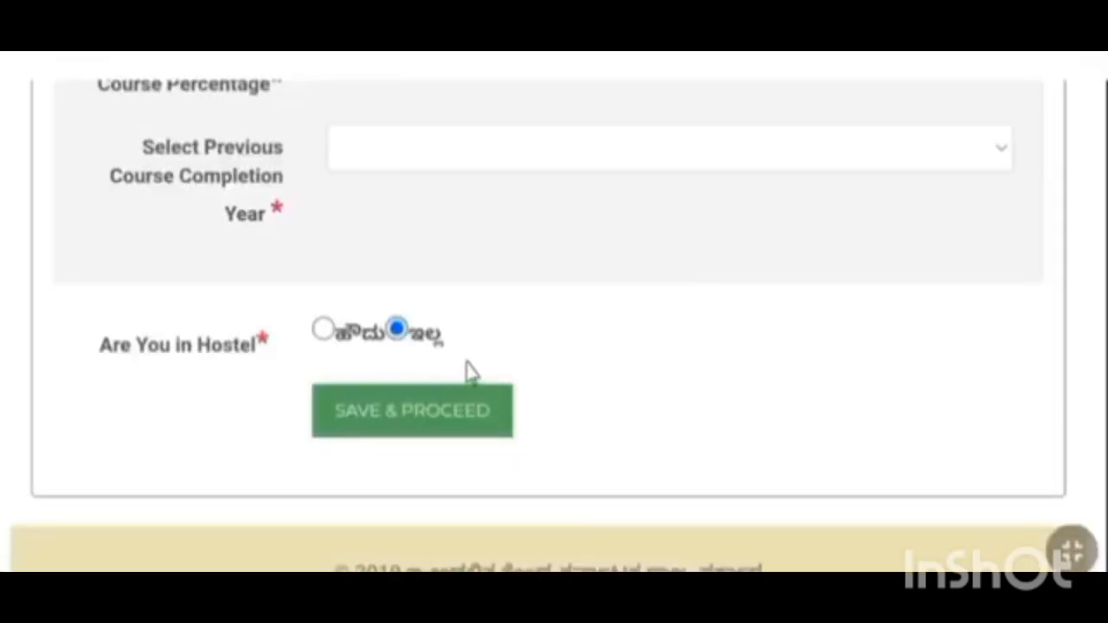
Step: Save the Step 2 details with SAVE & PROCEED, go NEXT, and SUBMIT the scholarship application
scroll(467, 372, "down", 1)
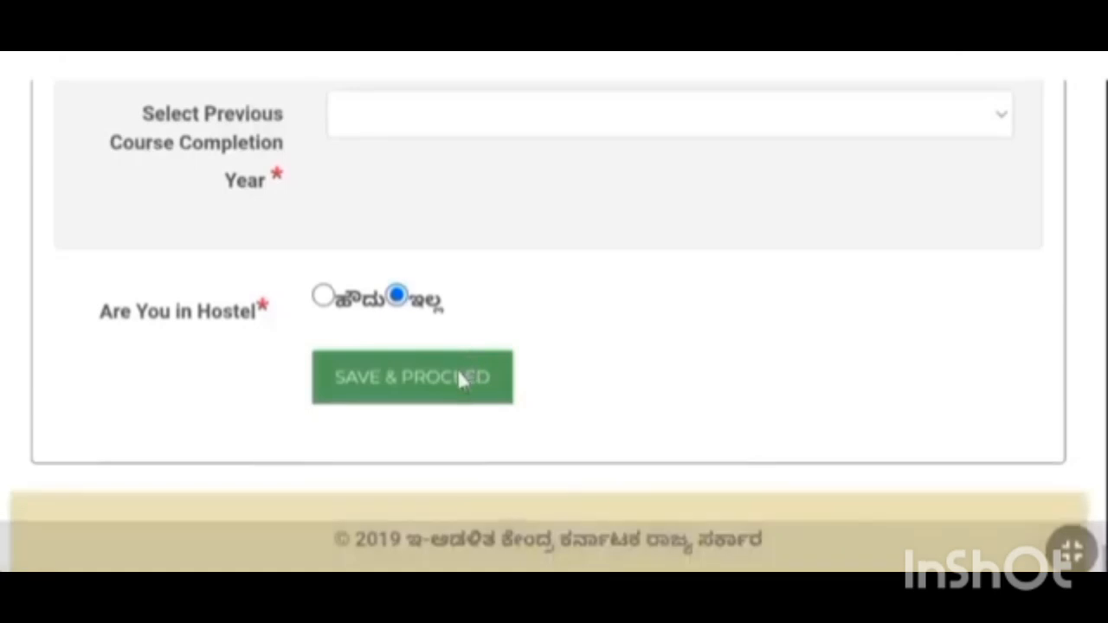
left_click(462, 389)
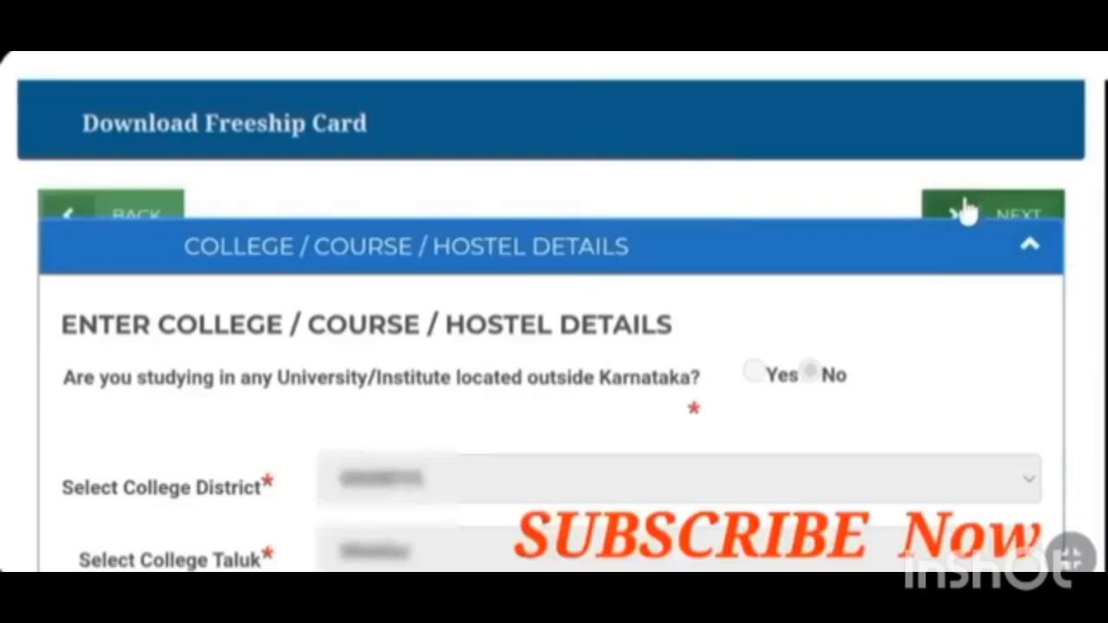
left_click(967, 210)
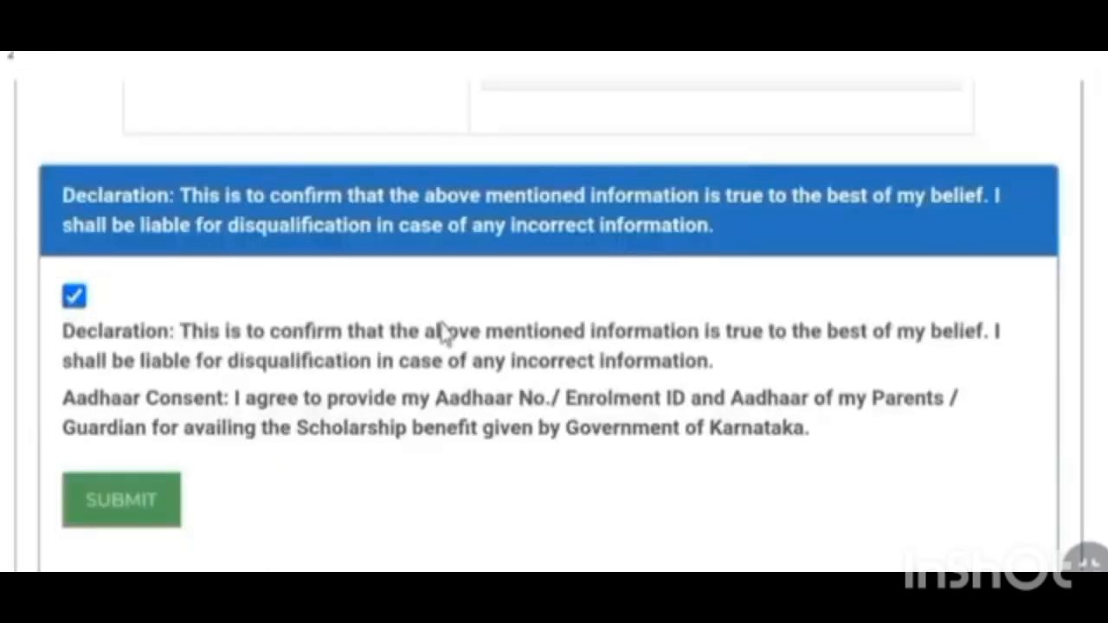
left_click(124, 511)
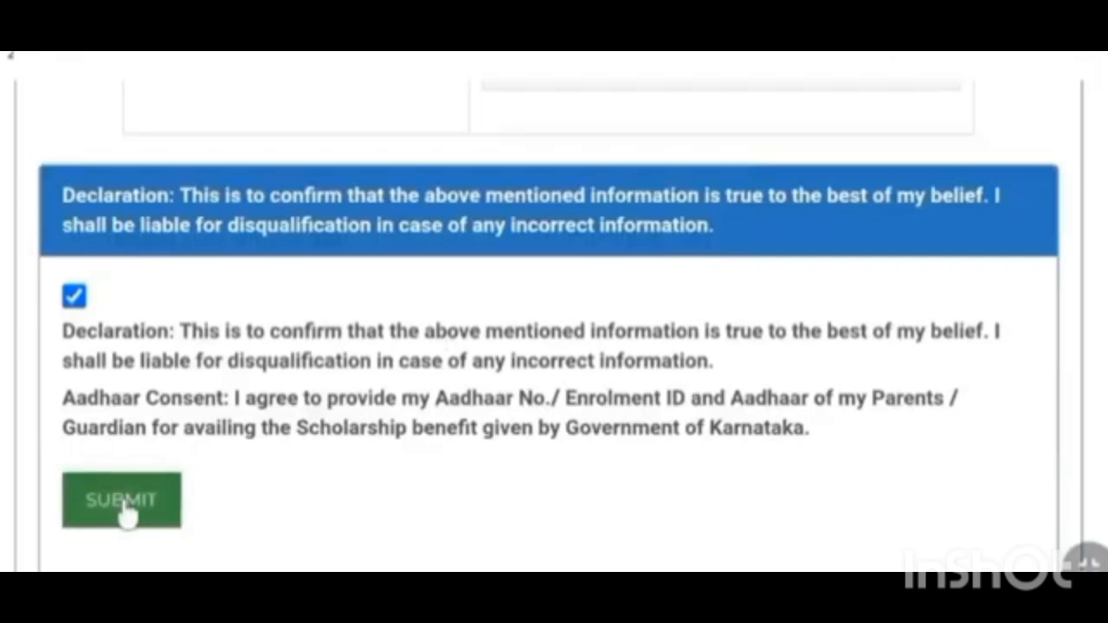